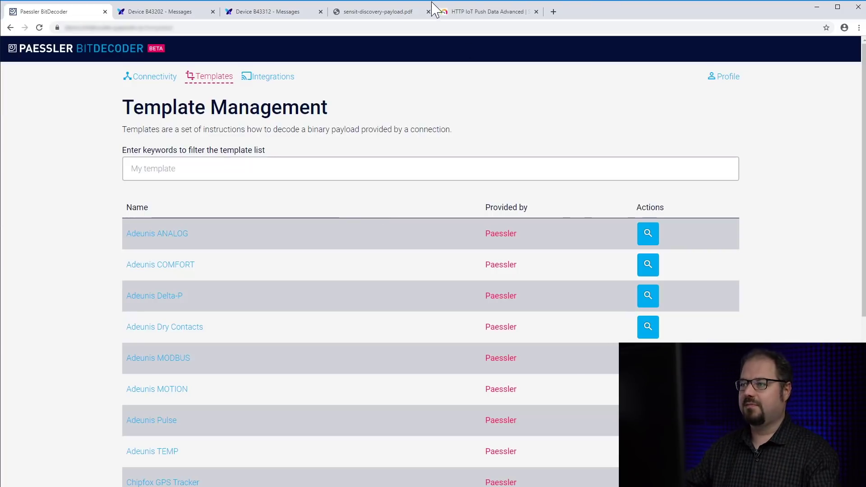
Open the Sens'it Discovery payload PDF at section 3.1 Structure, showing the Byte 0 and Byte 1 tables.
{"action": "left_click", "coordinate": [382, 17]}
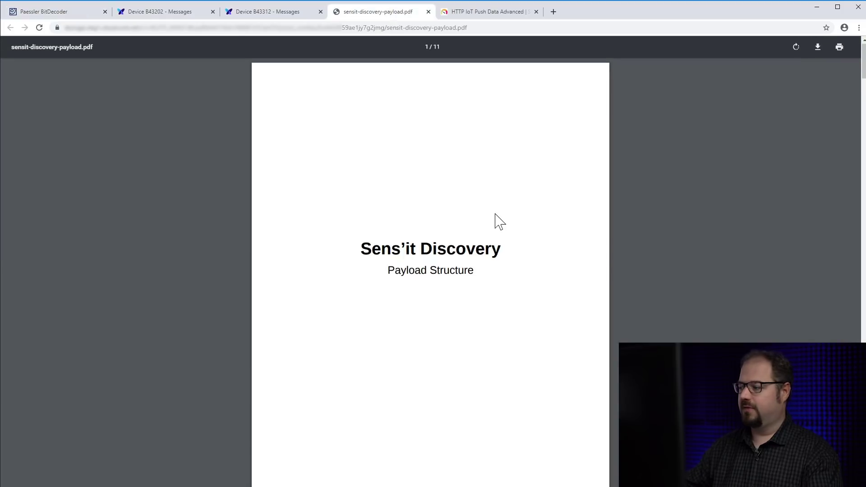
{"action": "scroll", "coordinate": [495, 220], "scroll_direction": "down", "scroll_amount": 3}
{"action": "scroll", "coordinate": [495, 220], "scroll_direction": "down", "scroll_amount": 9}
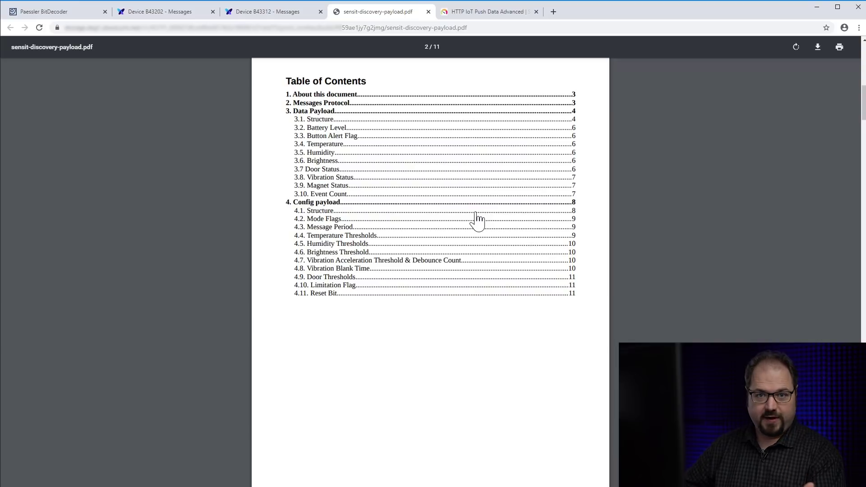
{"action": "scroll", "coordinate": [477, 221], "scroll_direction": "down", "scroll_amount": 11}
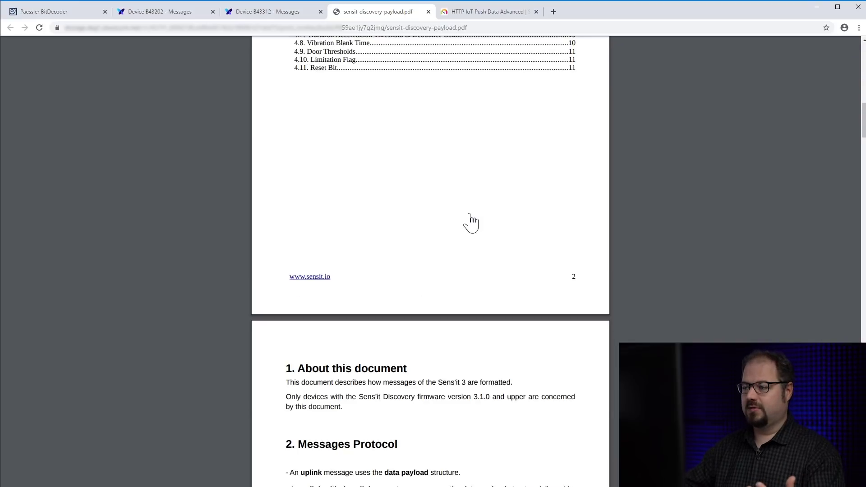
{"action": "scroll", "coordinate": [470, 221], "scroll_direction": "down", "scroll_amount": 10}
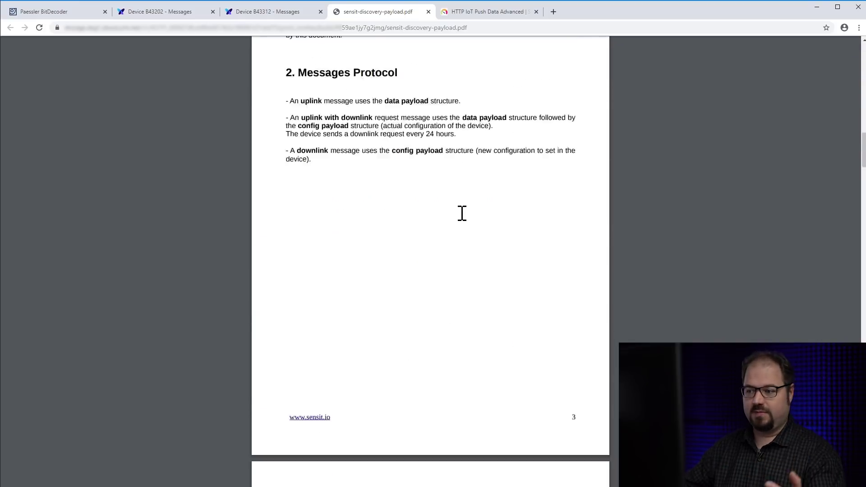
{"action": "scroll", "coordinate": [465, 221], "scroll_direction": "down", "scroll_amount": 2}
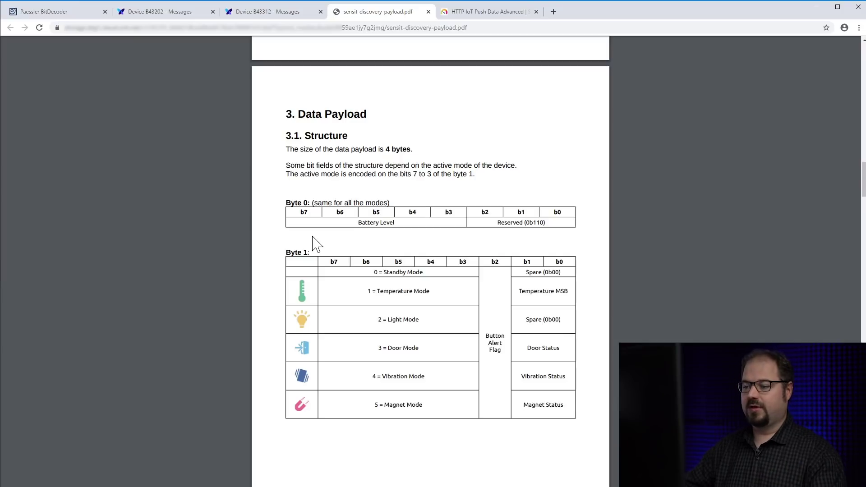
Create a new decoding template named 'My Sensit V3'.
{"action": "left_click", "coordinate": [81, 16]}
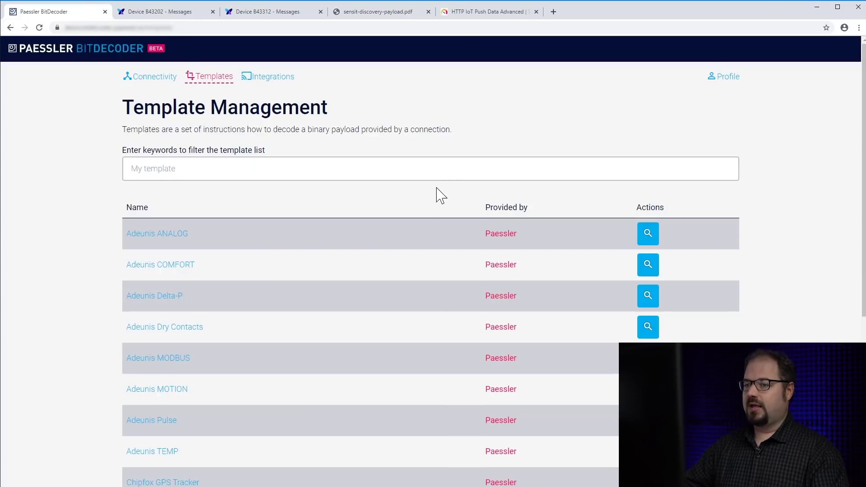
{"action": "scroll", "coordinate": [411, 193], "scroll_direction": "down", "scroll_amount": 6}
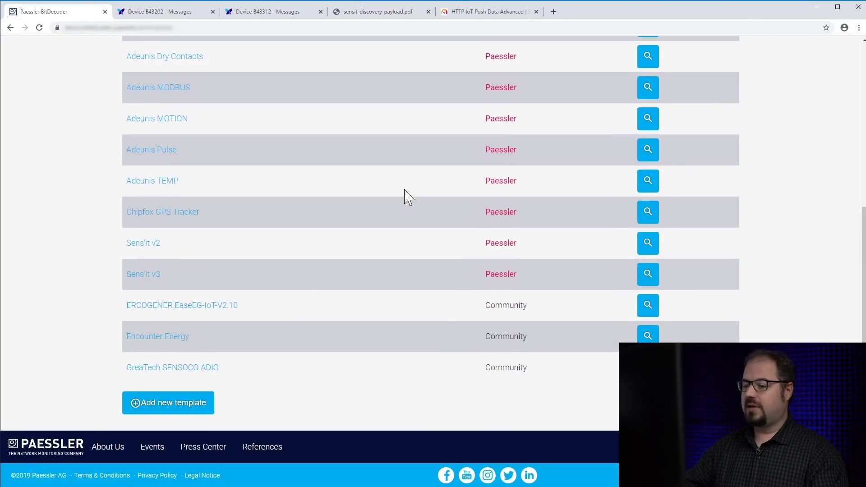
{"action": "left_click", "coordinate": [179, 411]}
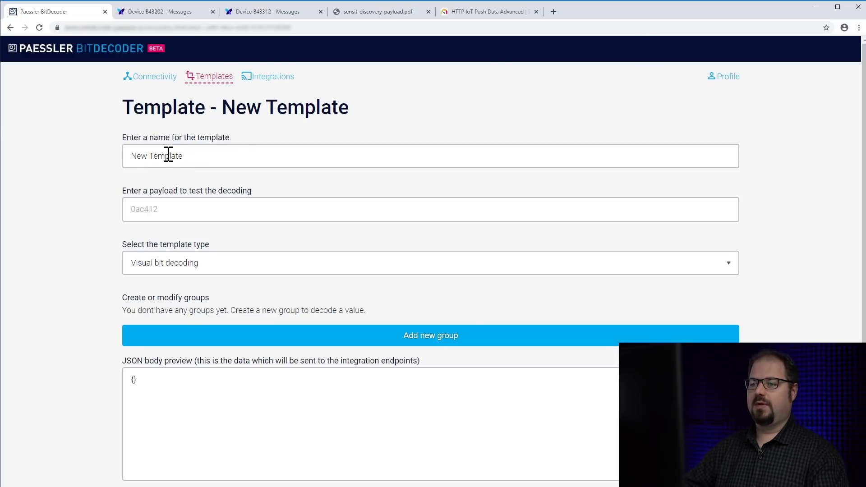
{"action": "double_click", "coordinate": [168, 155]}
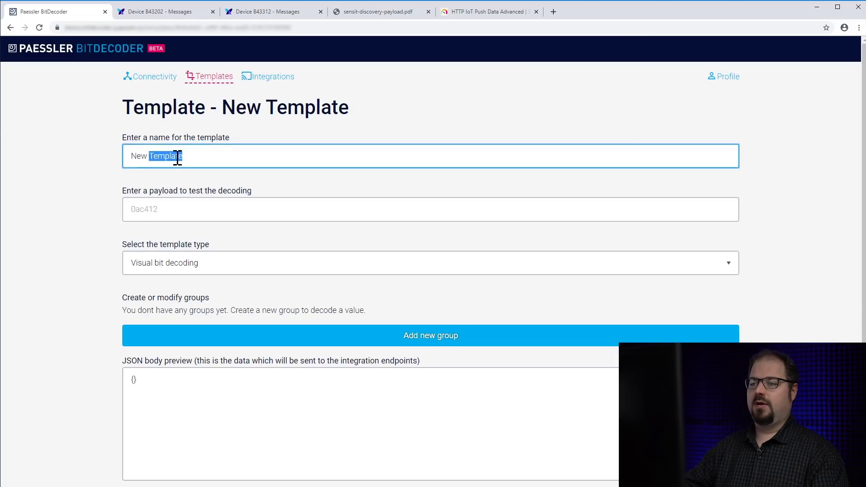
{"action": "left_click", "coordinate": [141, 159]}
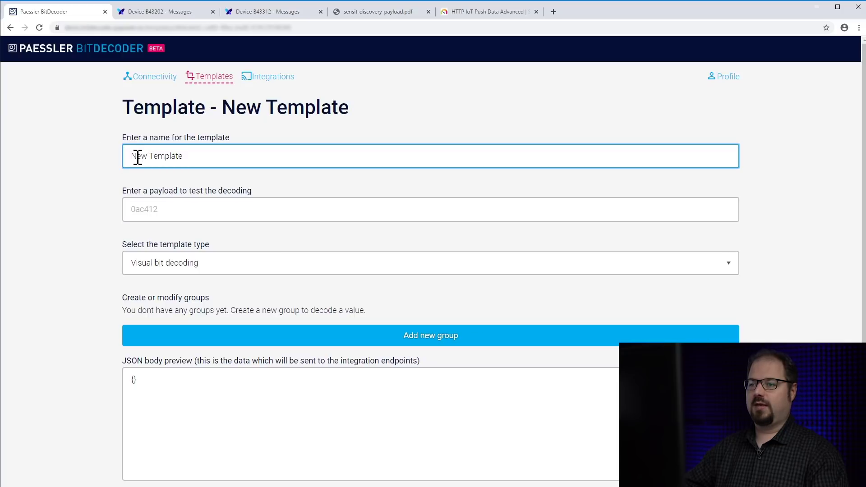
{"action": "key", "text": "Delete"}
{"action": "key", "text": "Delete"}
{"action": "key", "text": "Delete"}
{"action": "key", "text": "Delete"}
{"action": "key", "text": "Delete"}
{"action": "key", "text": "Delete"}
{"action": "key", "text": "Delete"}
{"action": "key", "text": "Delete"}
{"action": "key", "text": "Delete"}
{"action": "key", "text": "Delete"}
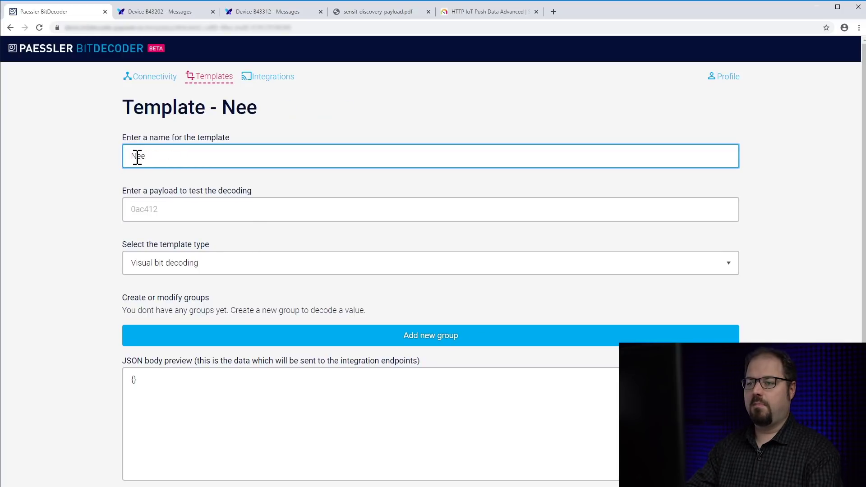
{"action": "key", "text": "BackSpace"}
{"action": "key", "text": "BackSpace"}
{"action": "type", "text": "My Sen"}
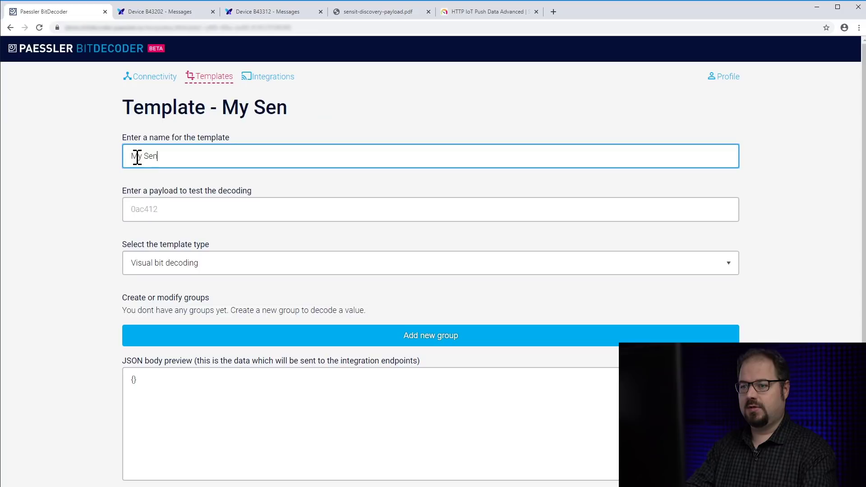
{"action": "type", "text": "sit V3"}
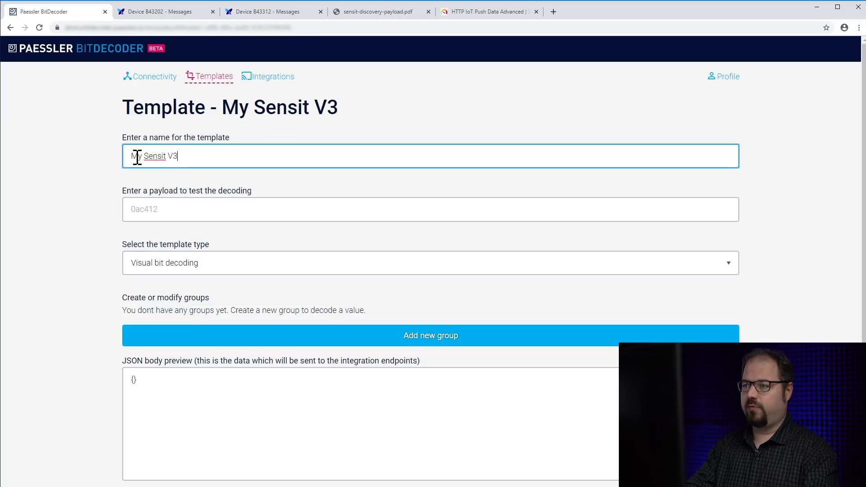
Copy the latest device payload de097b5e from the Sigfox messages page.
{"action": "key", "text": "Tab"}
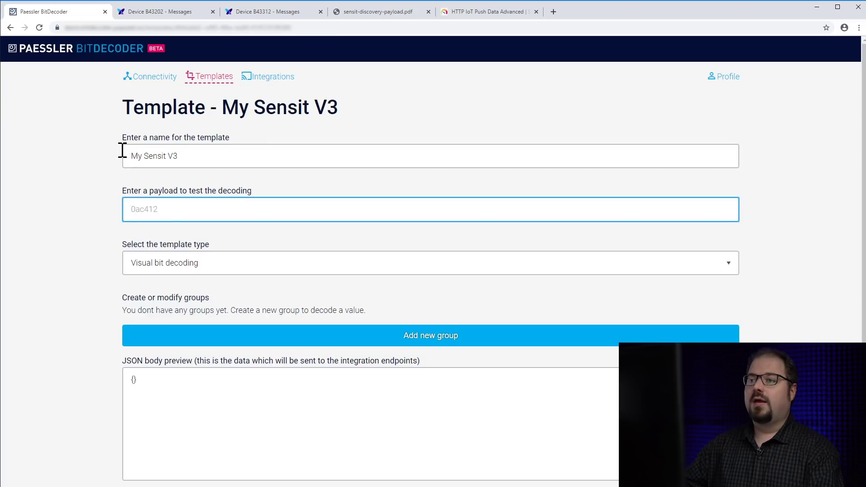
{"action": "left_click", "coordinate": [163, 13]}
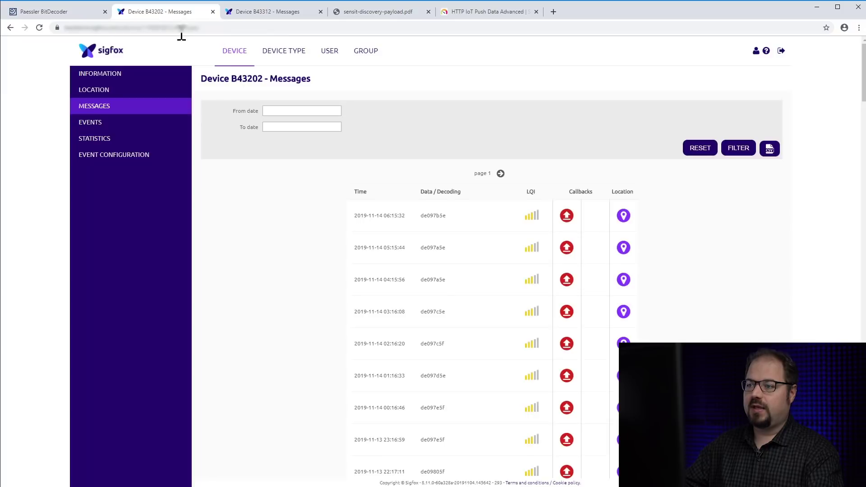
{"action": "double_click", "coordinate": [434, 216]}
{"action": "key", "text": "ctrl+c"}
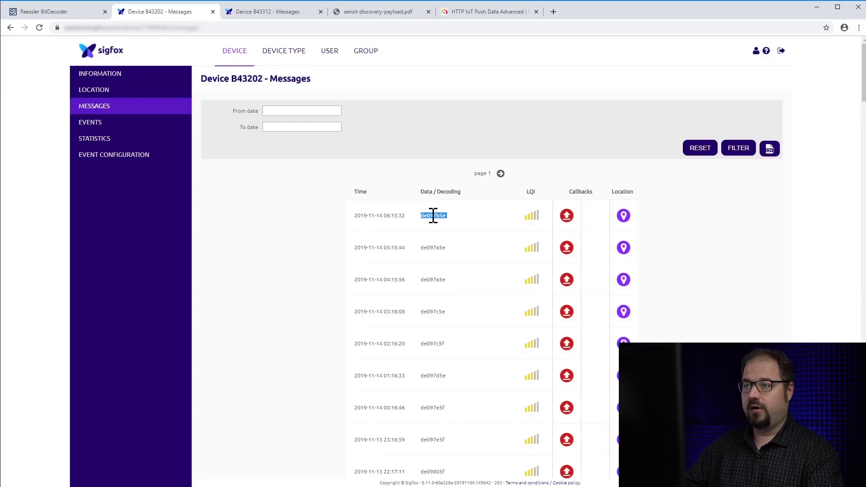
Paste de097b5e as the test payload and keep Visual bit decoding as the template type.
{"action": "left_click", "coordinate": [67, 12]}
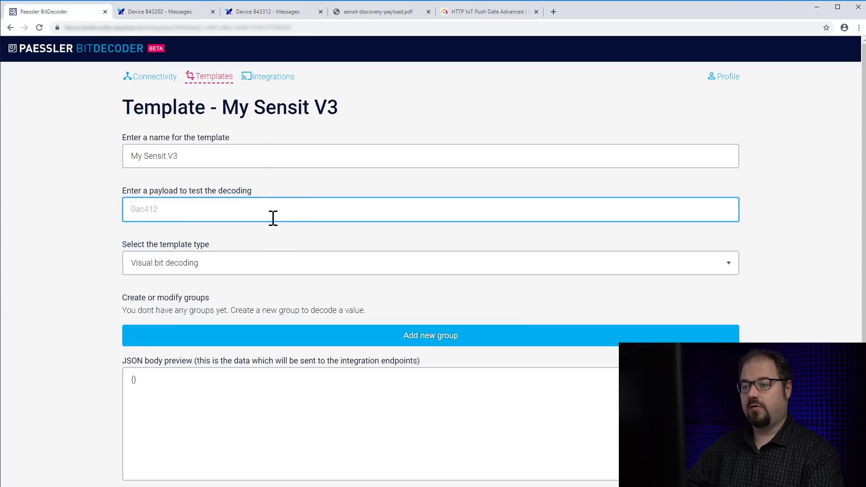
{"action": "key", "text": "ctrl+v"}
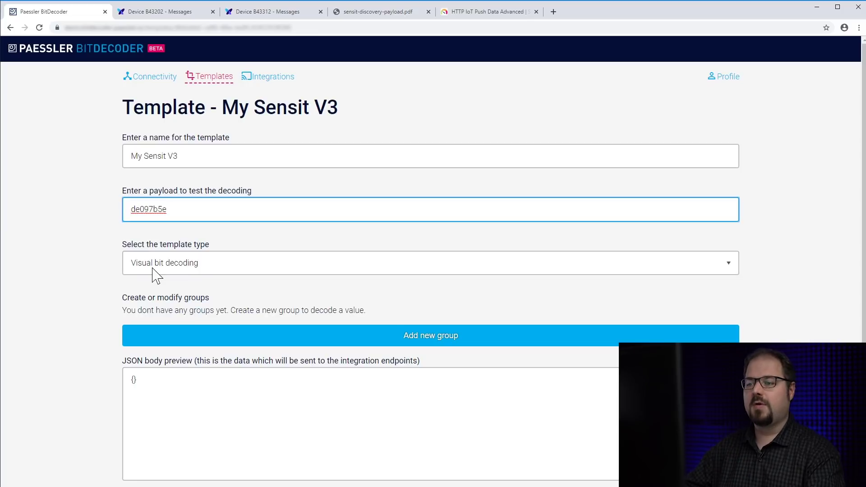
{"action": "left_click", "coordinate": [155, 270]}
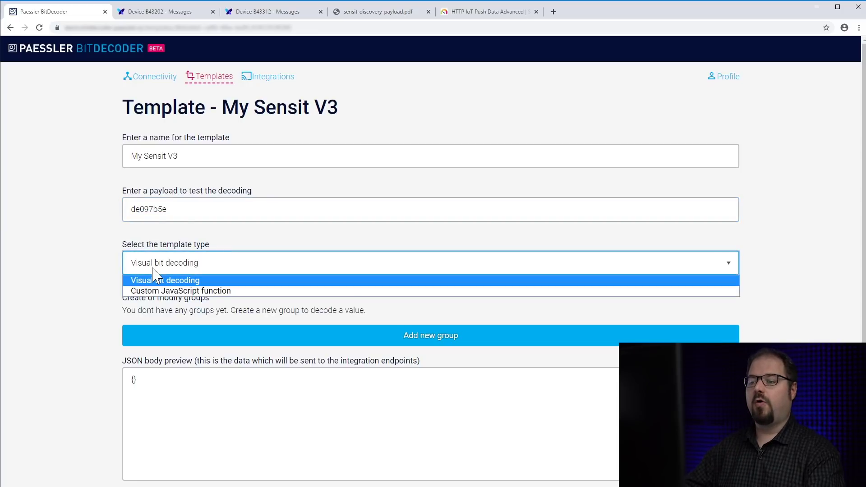
{"action": "left_click", "coordinate": [162, 291]}
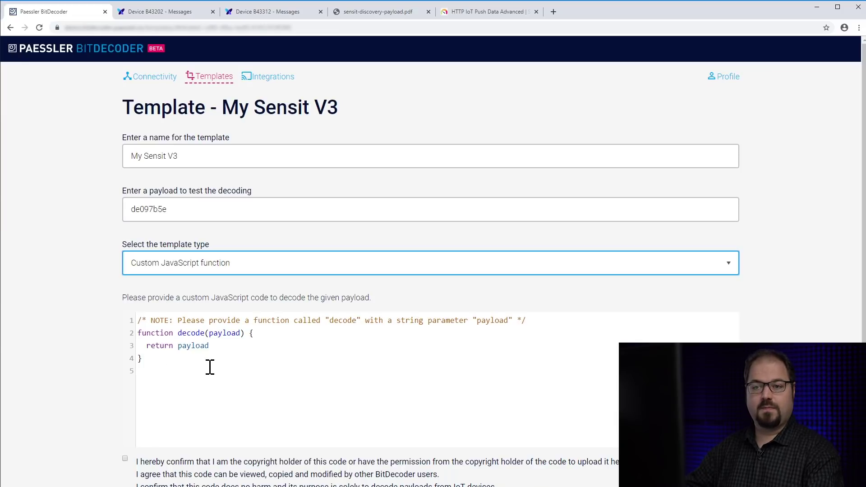
{"action": "left_click", "coordinate": [179, 271]}
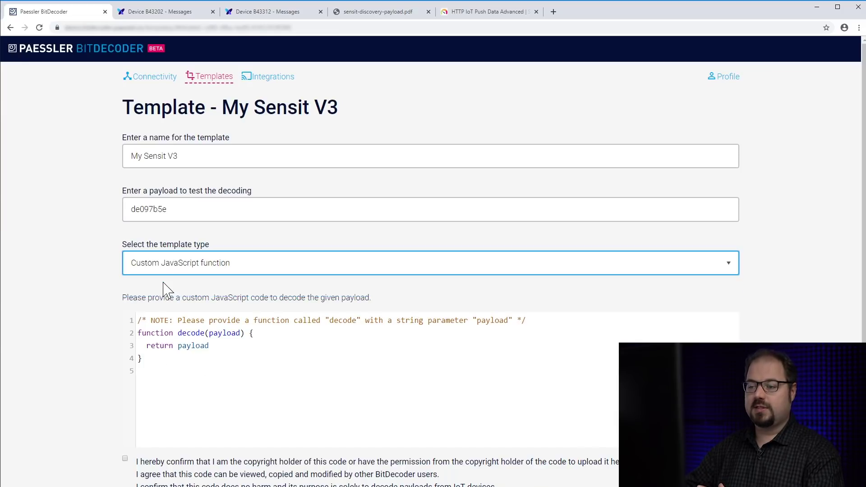
{"action": "left_click", "coordinate": [163, 283]}
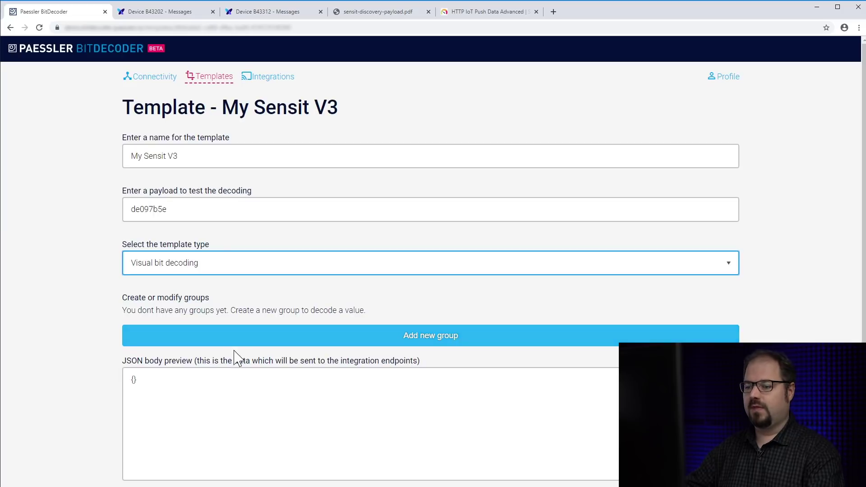
{"action": "scroll", "coordinate": [222, 347], "scroll_direction": "down", "scroll_amount": 2}
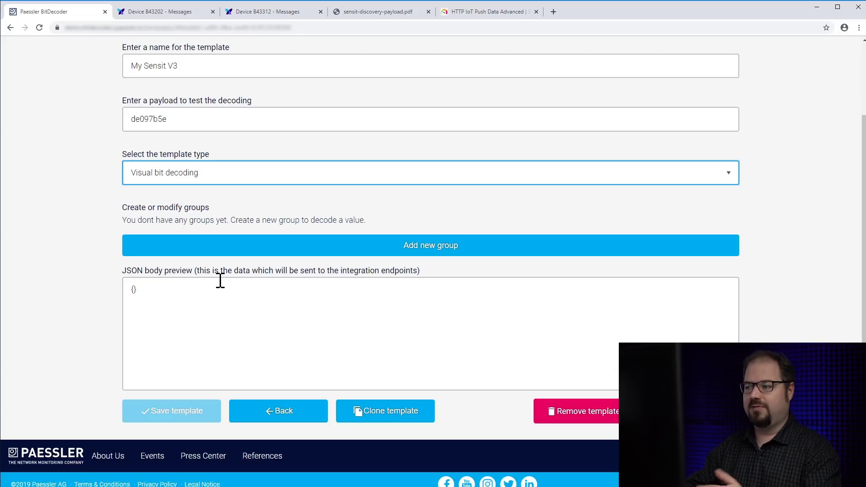
{"action": "scroll", "coordinate": [240, 299], "scroll_direction": "up", "scroll_amount": 1}
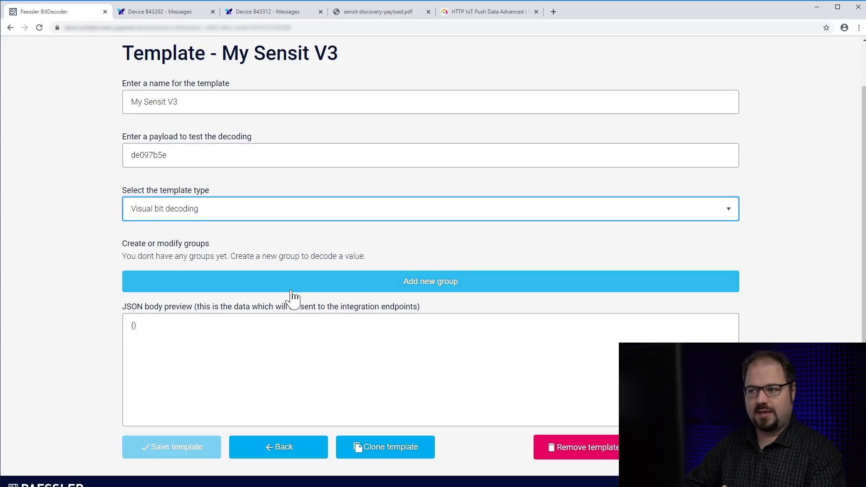
Add a new value group described as Battery Level with JSON short name battery_level.
{"action": "left_click", "coordinate": [406, 285]}
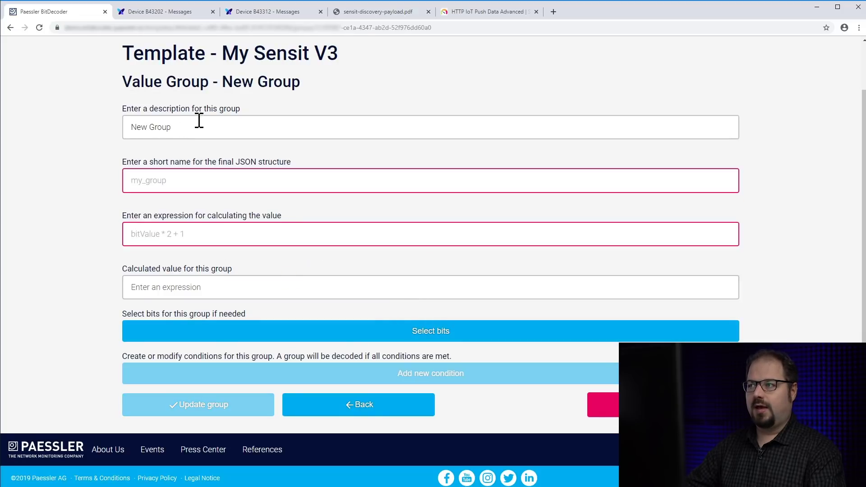
{"action": "left_click", "coordinate": [407, 13]}
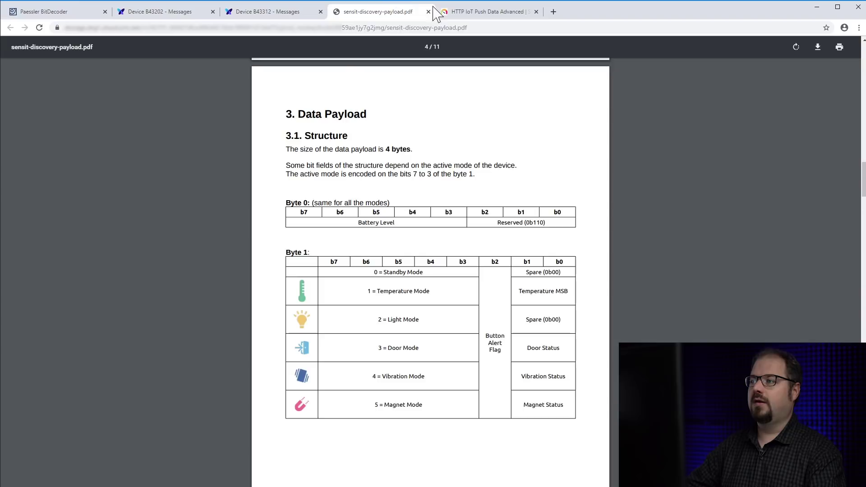
{"action": "left_click", "coordinate": [75, 12]}
{"action": "left_click", "coordinate": [224, 131]}
{"action": "double_click", "coordinate": [221, 131]}
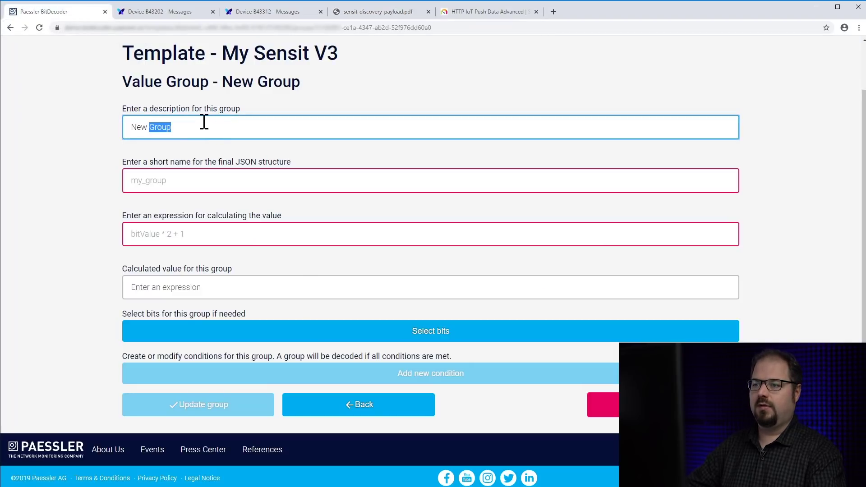
{"action": "left_click_drag", "start_coordinate": [158, 127], "coordinate": [193, 129]}
{"action": "type", "text": "Battery "}
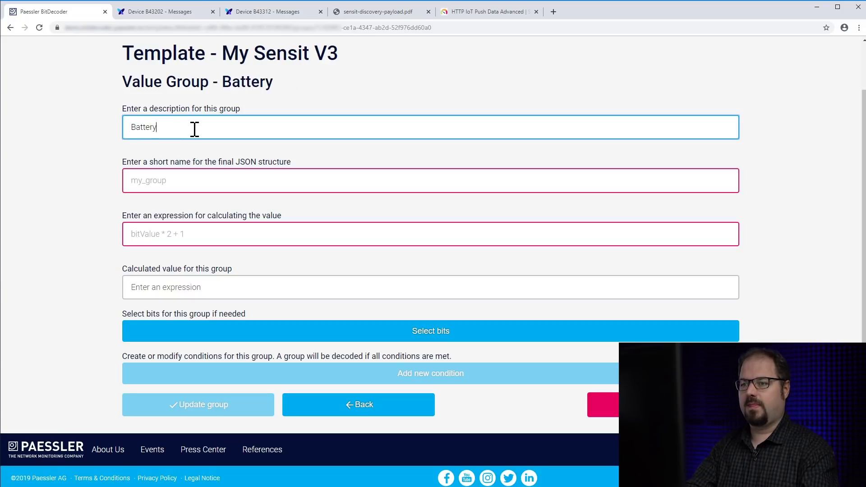
{"action": "type", "text": "Level"}
{"action": "key", "text": "Tab"}
{"action": "type", "text": "battery_level"}
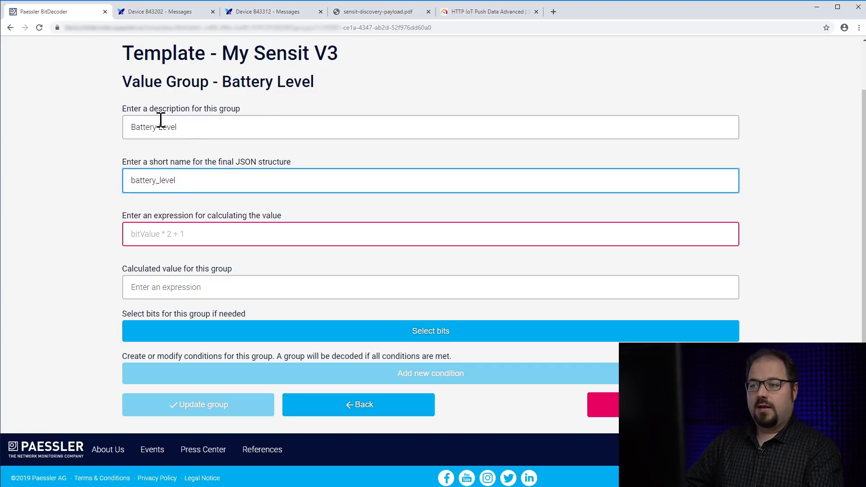
Touch up the description and short name, then enter the value expression bitValue.
{"action": "left_click", "coordinate": [186, 123]}
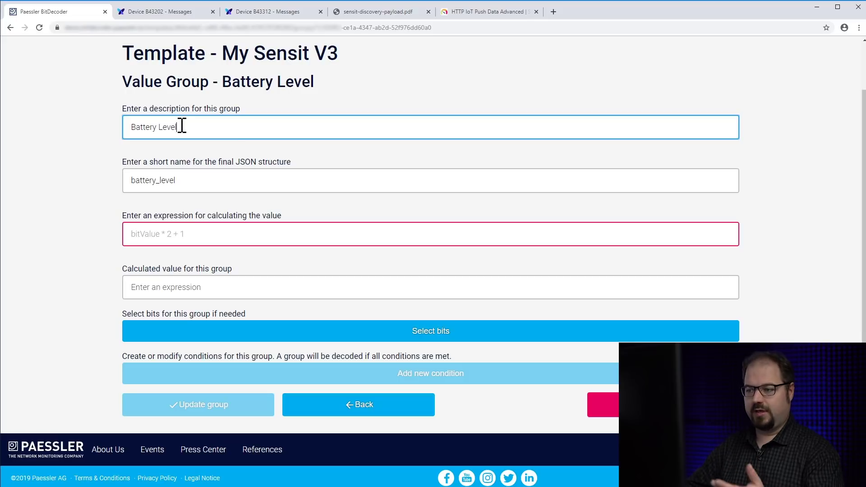
{"action": "left_click", "coordinate": [218, 177]}
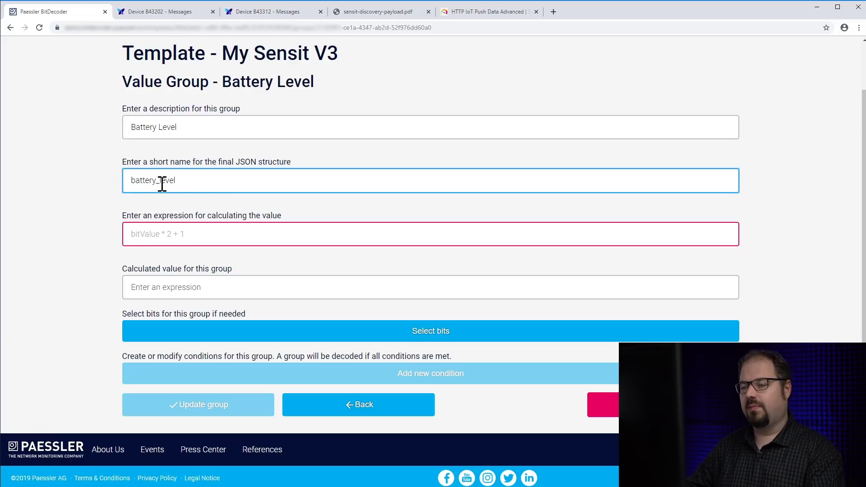
{"action": "left_click", "coordinate": [225, 236]}
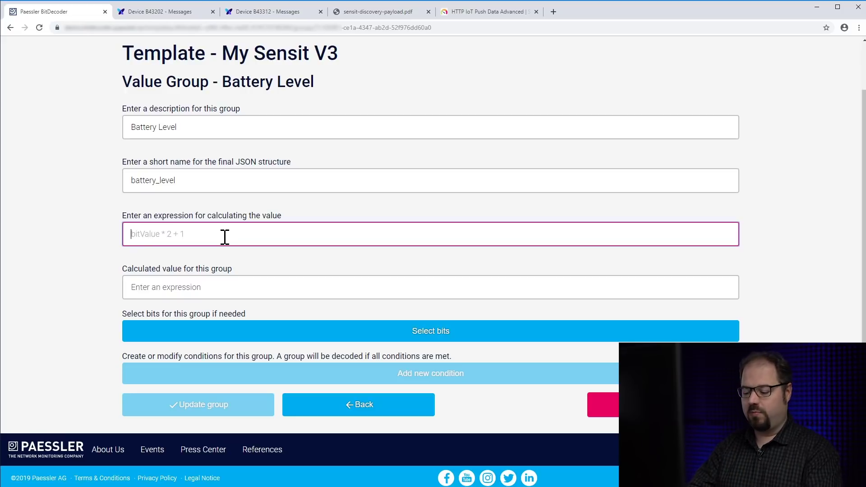
{"action": "type", "text": "bitVal"}
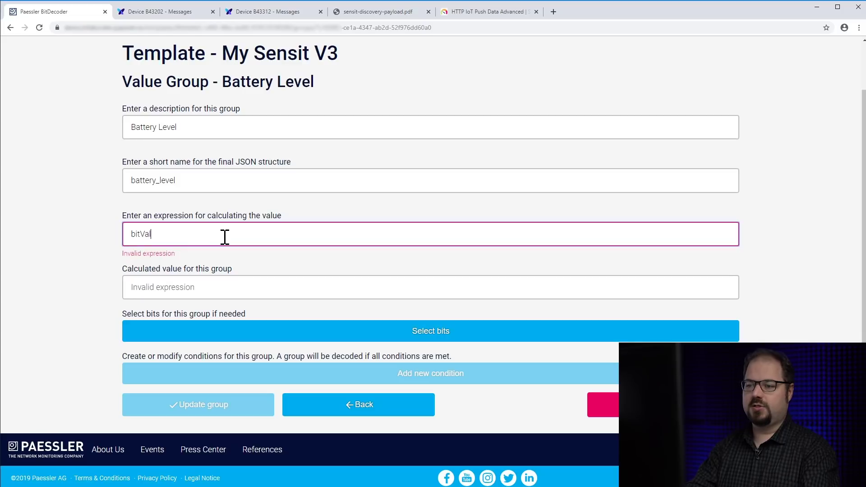
{"action": "type", "text": "ue"}
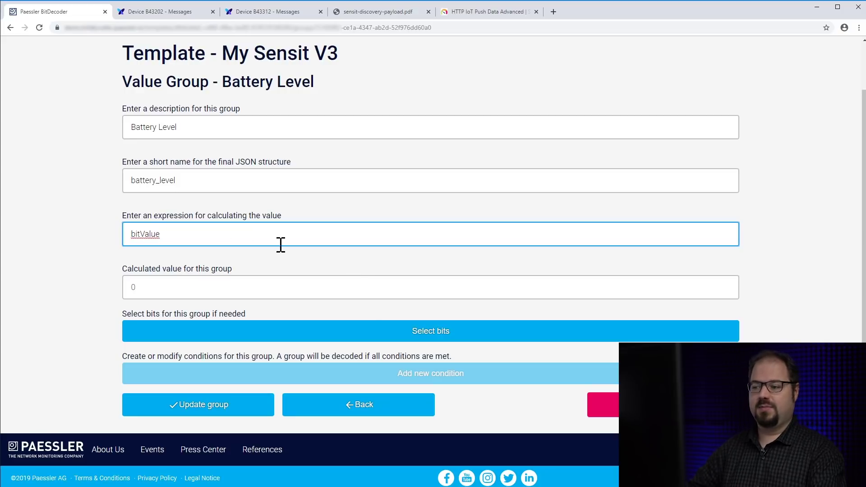
Open the bit selection and keep Unsigned number as the decoding type.
{"action": "left_click", "coordinate": [370, 335]}
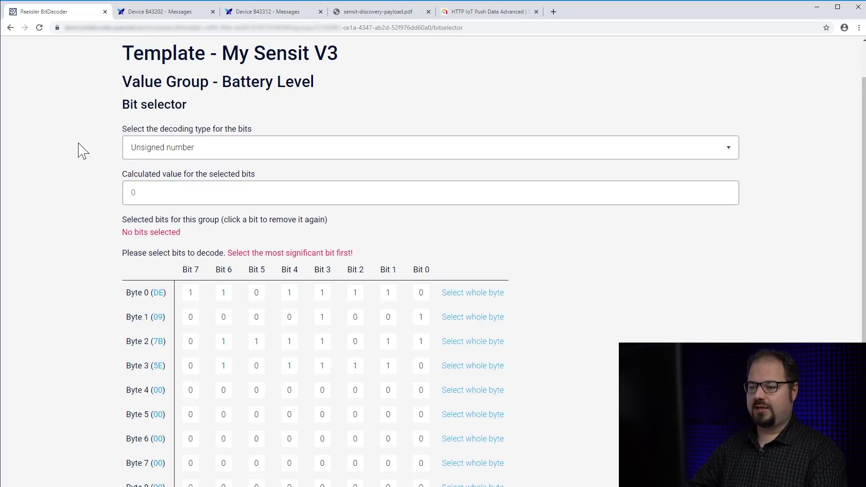
{"action": "left_click", "coordinate": [153, 156]}
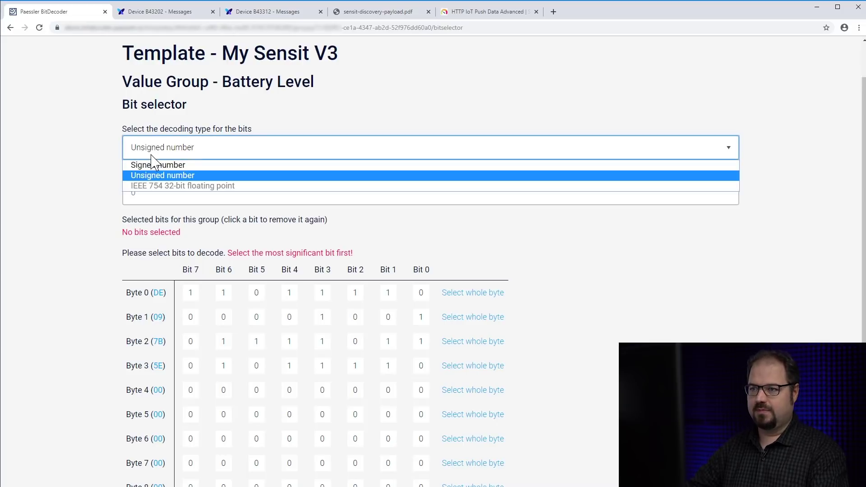
{"action": "left_click", "coordinate": [191, 146]}
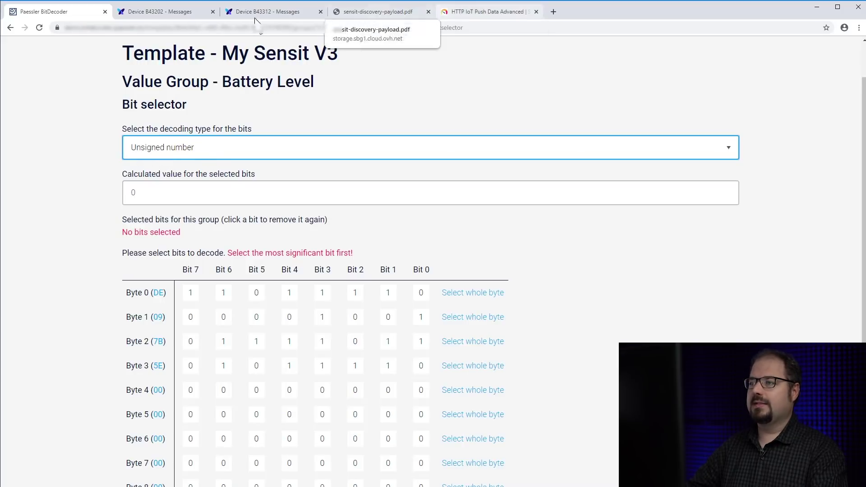
Select bits 7 to 3 of Byte 0 and save the selection, giving 27.
{"action": "left_click", "coordinate": [349, 13]}
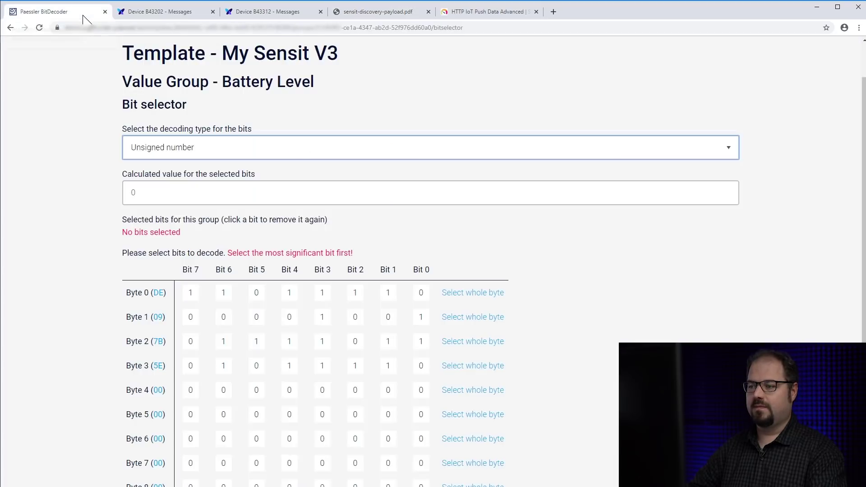
{"action": "left_click", "coordinate": [83, 18]}
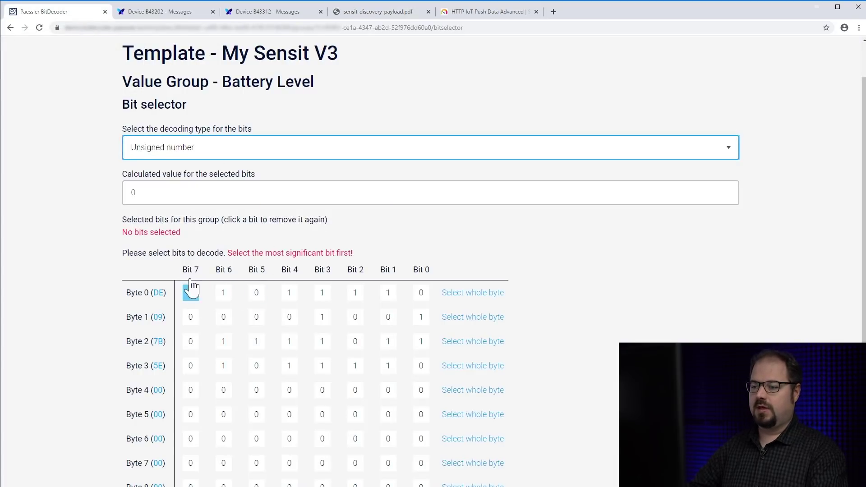
{"action": "scroll", "coordinate": [385, 270], "scroll_direction": "down", "scroll_amount": 3}
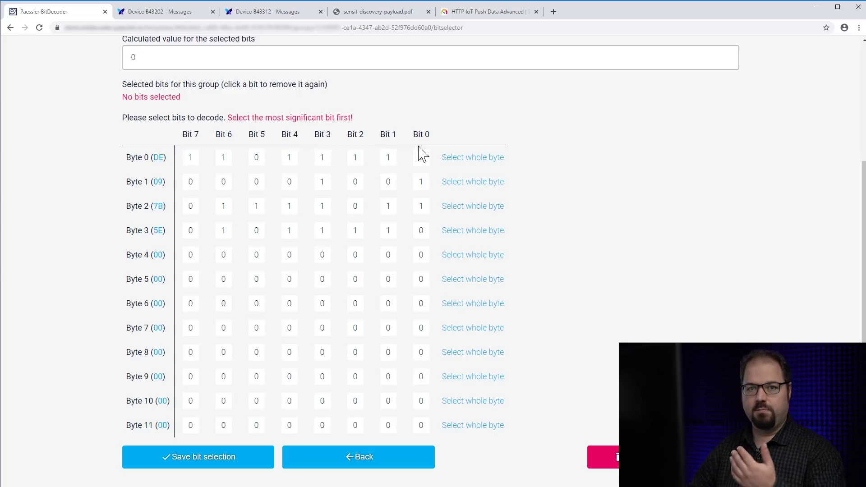
{"action": "left_click", "coordinate": [190, 160]}
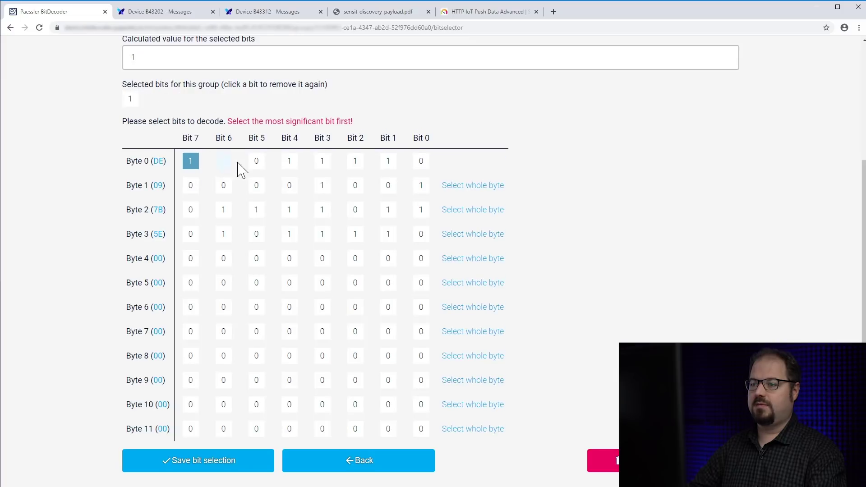
{"action": "left_click", "coordinate": [223, 162]}
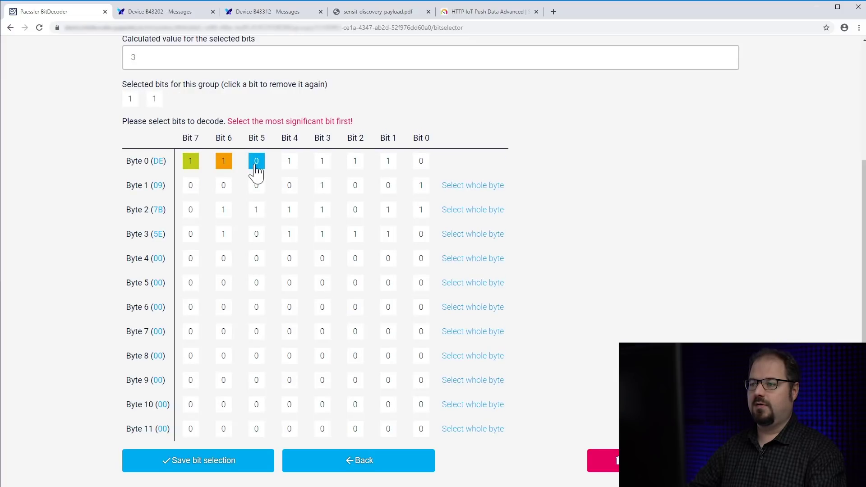
{"action": "left_click", "coordinate": [256, 163]}
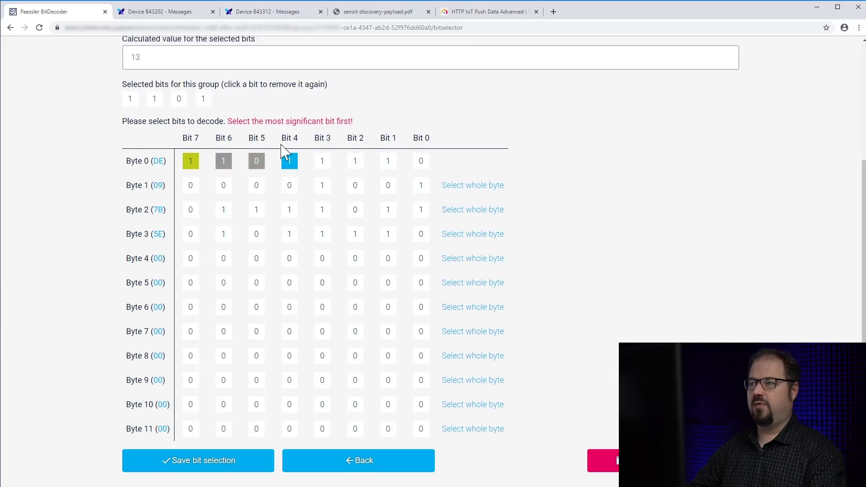
{"action": "left_click", "coordinate": [383, 12]}
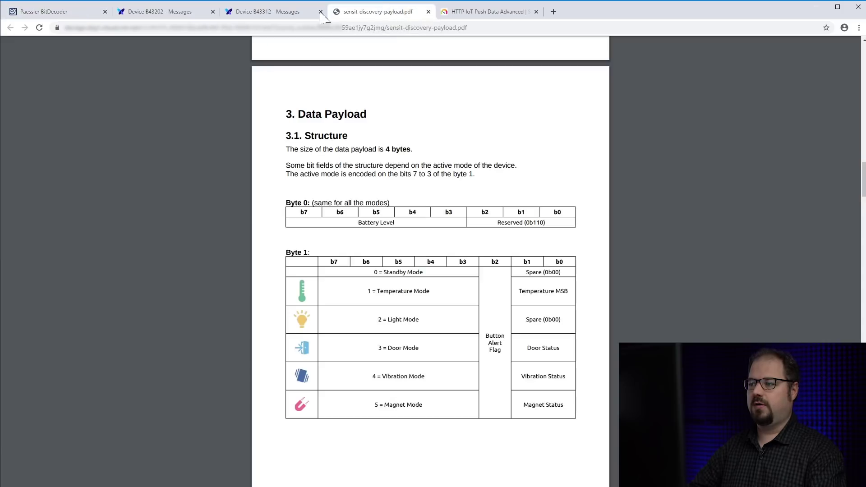
{"action": "left_click", "coordinate": [74, 13]}
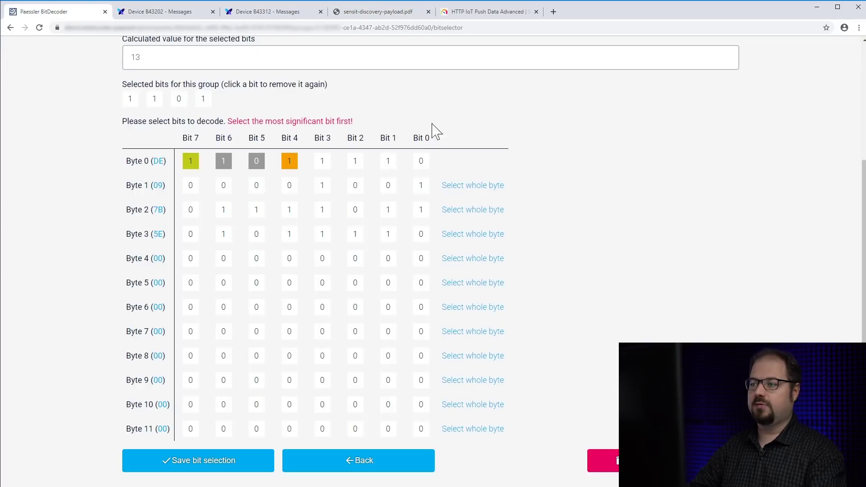
{"action": "left_click", "coordinate": [323, 165]}
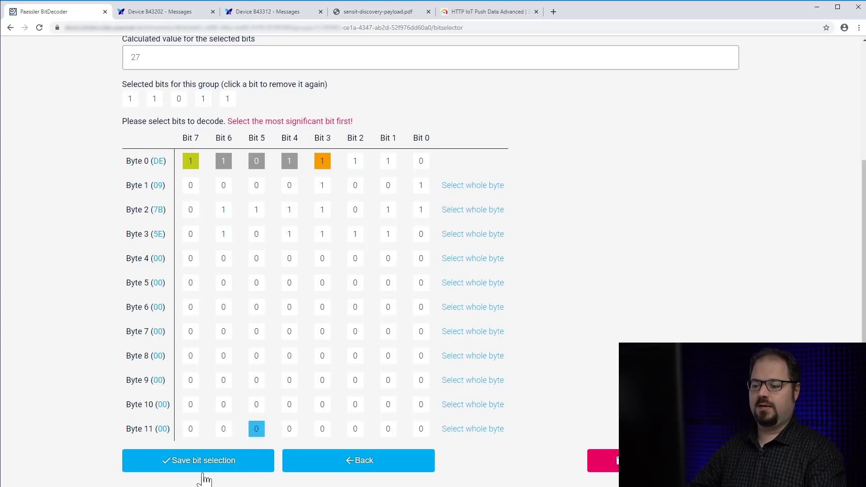
{"action": "left_click", "coordinate": [212, 459]}
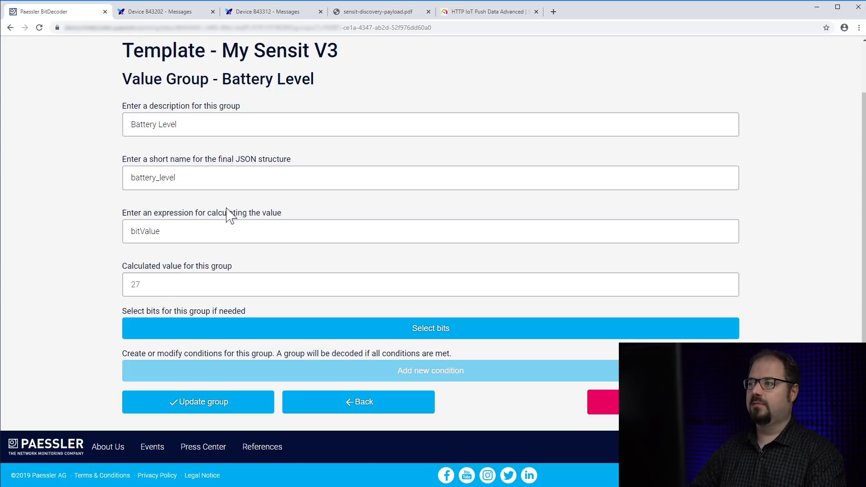
Change the battery expression to (bitValue * 0.05) + 2.7 and update the Battery Level group.
{"action": "left_click", "coordinate": [357, 16]}
{"action": "scroll", "coordinate": [239, 239], "scroll_direction": "down", "scroll_amount": 5}
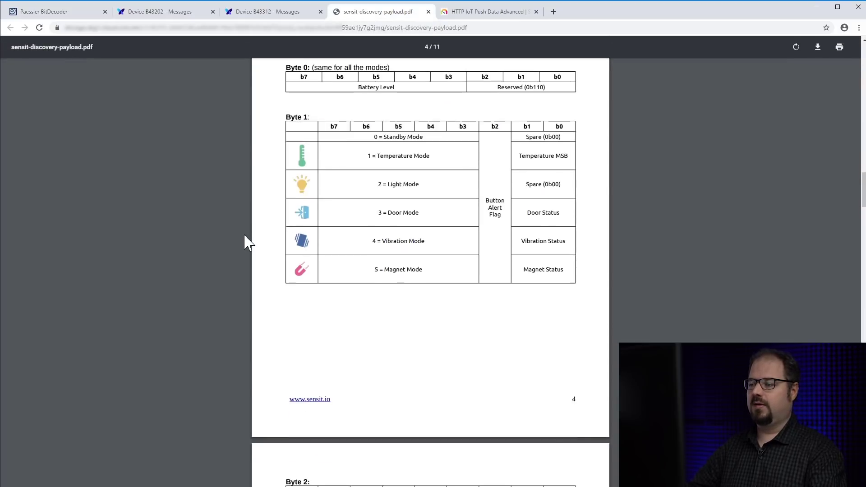
{"action": "scroll", "coordinate": [248, 243], "scroll_direction": "down", "scroll_amount": 10}
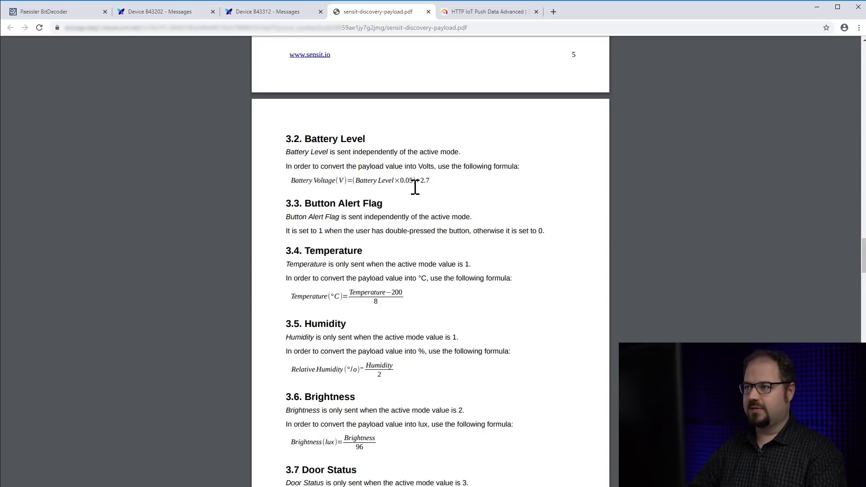
{"action": "left_click", "coordinate": [80, 13]}
{"action": "left_click", "coordinate": [129, 232]}
{"action": "type", "text": "("}
{"action": "key", "text": "Right"}
{"action": "key", "text": "Right"}
{"action": "key", "text": "Right"}
{"action": "key", "text": "Right"}
{"action": "type", "text": "* 0.05) + 2.7"}
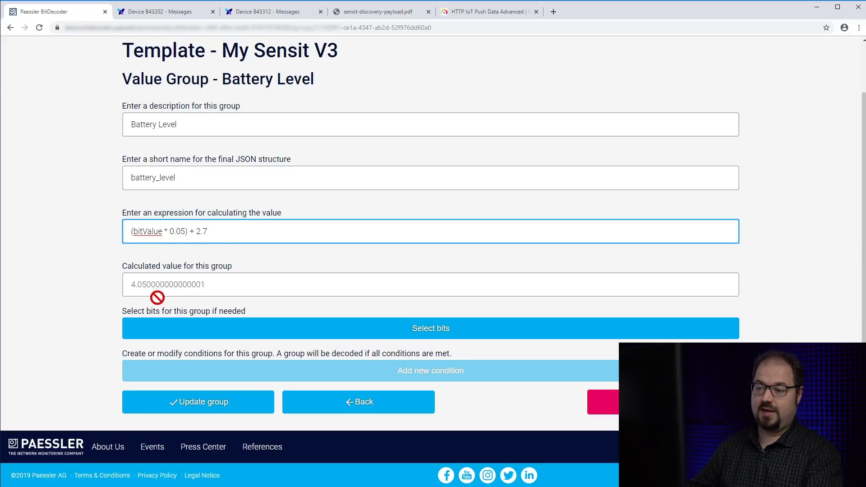
{"action": "left_click", "coordinate": [218, 415]}
{"action": "scroll", "coordinate": [230, 336], "scroll_direction": "up", "scroll_amount": 3}
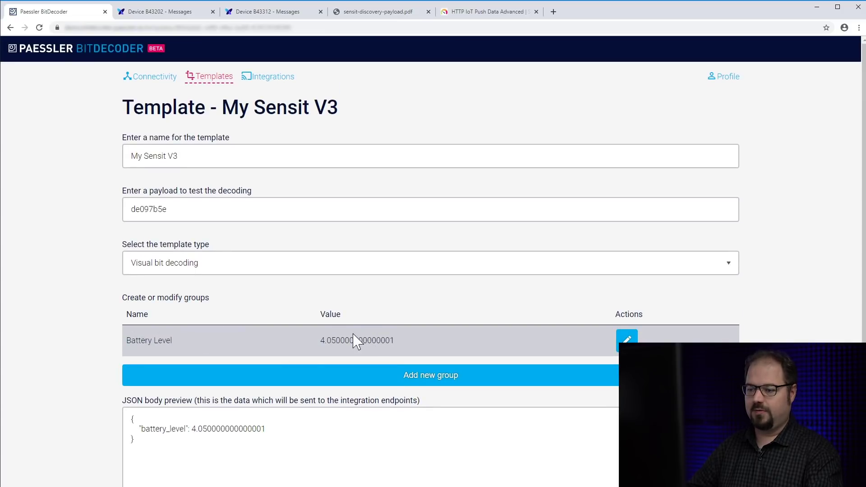
{"action": "scroll", "coordinate": [294, 340], "scroll_direction": "down", "scroll_amount": 3}
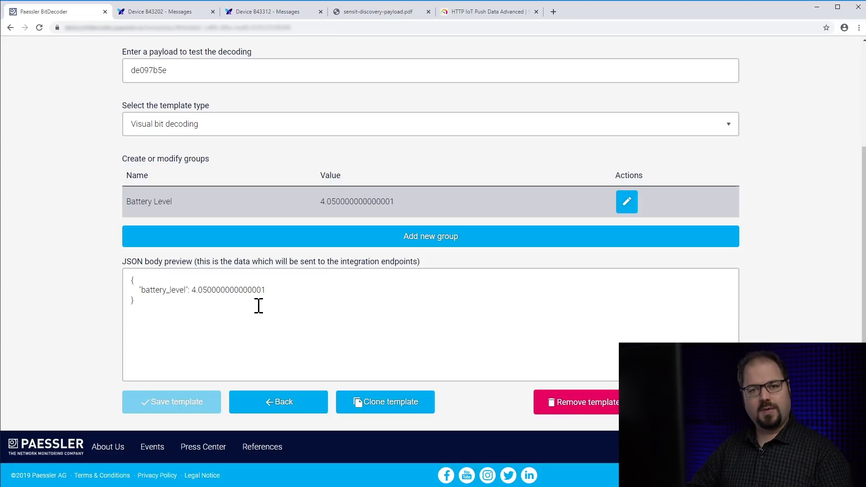
{"action": "left_click", "coordinate": [382, 14]}
{"action": "scroll", "coordinate": [343, 248], "scroll_direction": "up", "scroll_amount": 3}
{"action": "scroll", "coordinate": [341, 250], "scroll_direction": "up", "scroll_amount": 14}
{"action": "scroll", "coordinate": [340, 258], "scroll_direction": "up", "scroll_amount": 6}
{"action": "scroll", "coordinate": [339, 271], "scroll_direction": "down", "scroll_amount": 3}
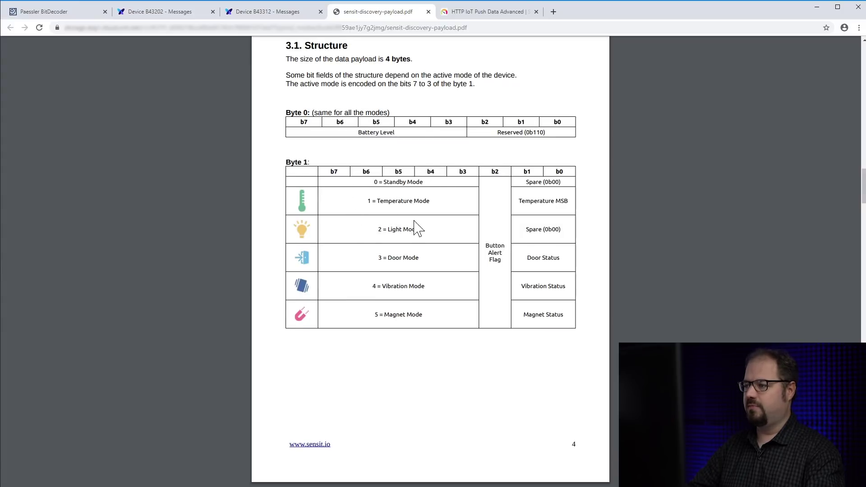
{"action": "scroll", "coordinate": [414, 226], "scroll_direction": "down", "scroll_amount": 1}
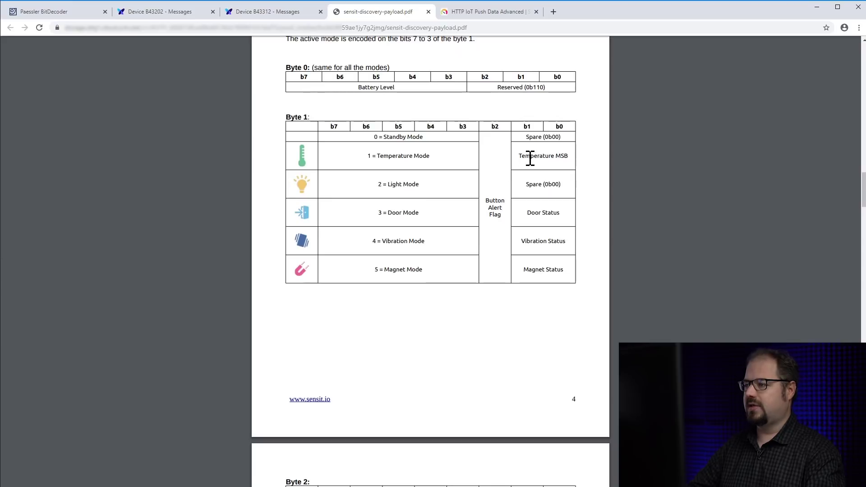
{"action": "scroll", "coordinate": [561, 154], "scroll_direction": "down", "scroll_amount": 3}
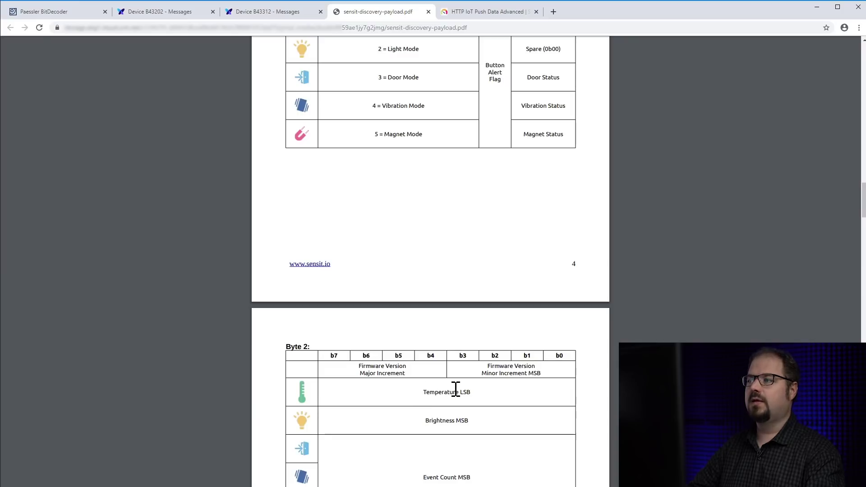
{"action": "left_click", "coordinate": [63, 13]}
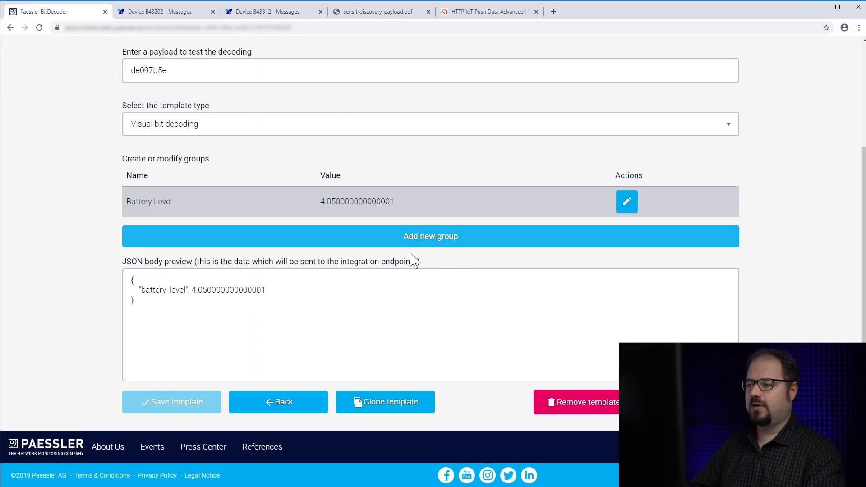
{"action": "left_click", "coordinate": [383, 239]}
{"action": "left_click_drag", "start_coordinate": [193, 124], "coordinate": [37, 121]}
{"action": "type", "text": "Temperature"}
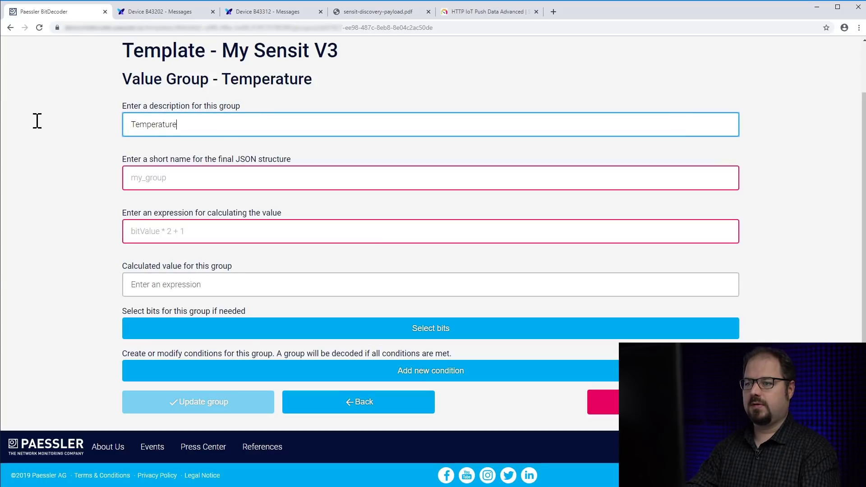
{"action": "key", "text": "Tab"}
{"action": "type", "text": "temp"}
{"action": "key", "text": "Tab"}
{"action": "type", "text": "bitValue"}
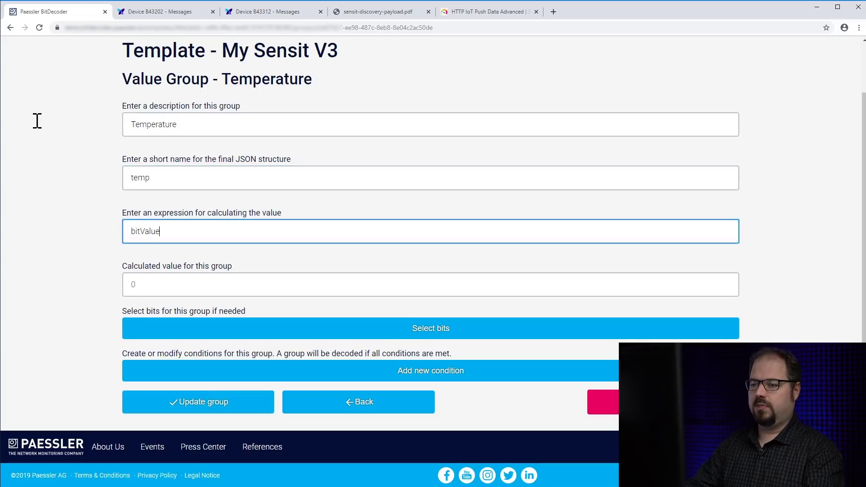
{"action": "left_click", "coordinate": [343, 334]}
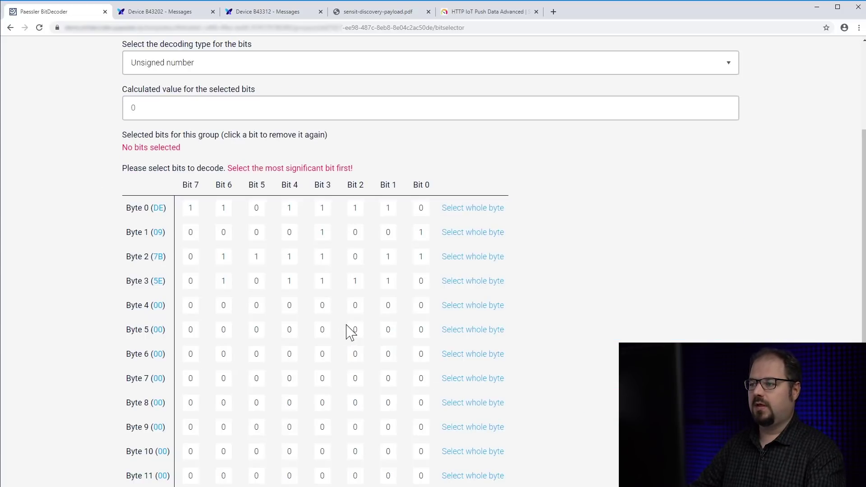
{"action": "left_click", "coordinate": [377, 12]}
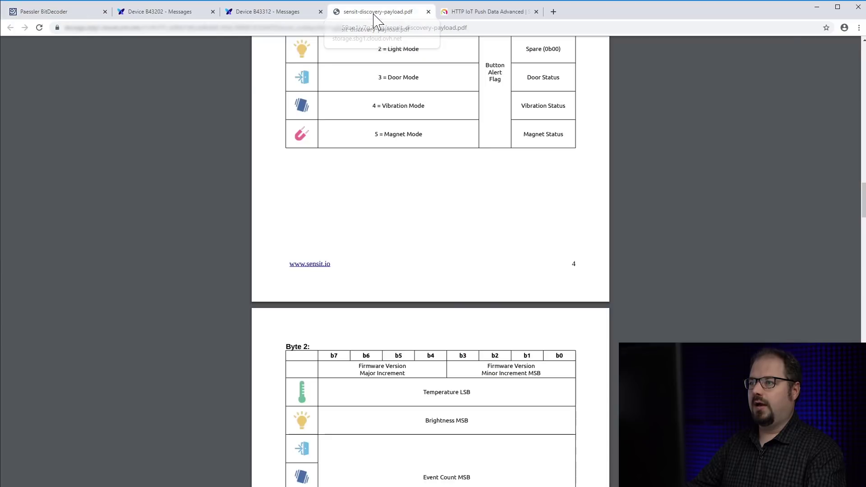
{"action": "scroll", "coordinate": [412, 242], "scroll_direction": "up", "scroll_amount": 3}
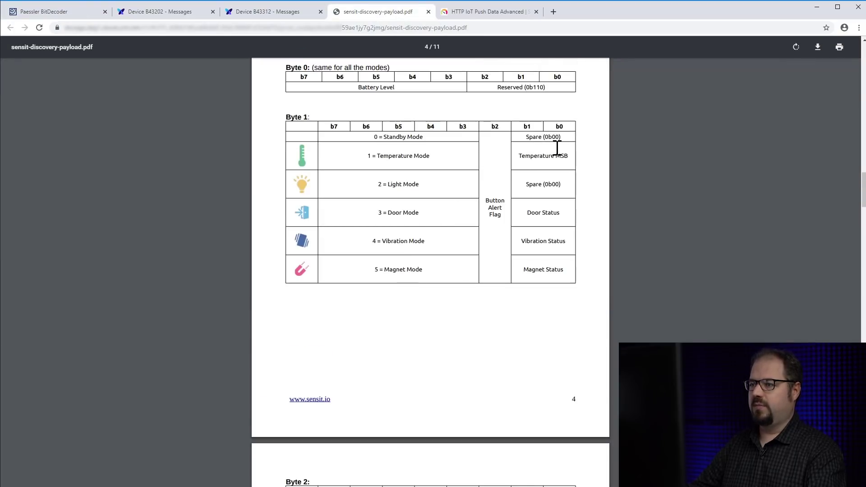
{"action": "scroll", "coordinate": [480, 306], "scroll_direction": "down", "scroll_amount": 3}
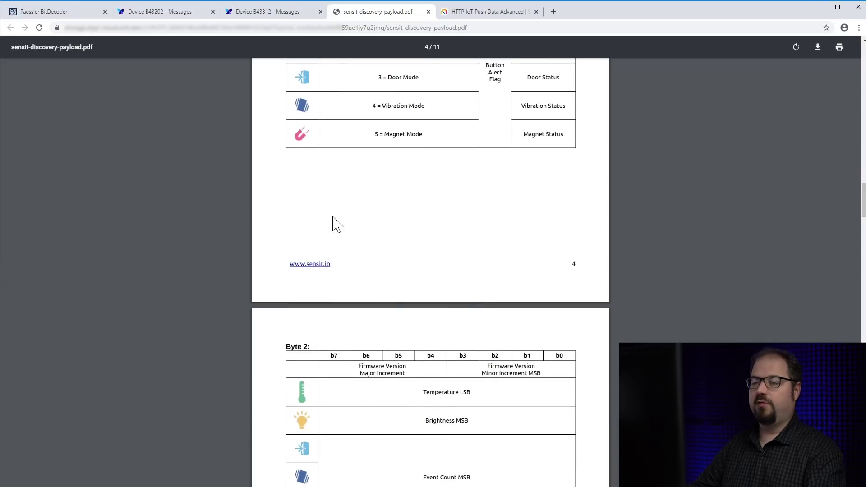
Select Byte 1 bits 1 and 0 plus all eight bits of Byte 2 for Temperature.
{"action": "left_click", "coordinate": [28, 16]}
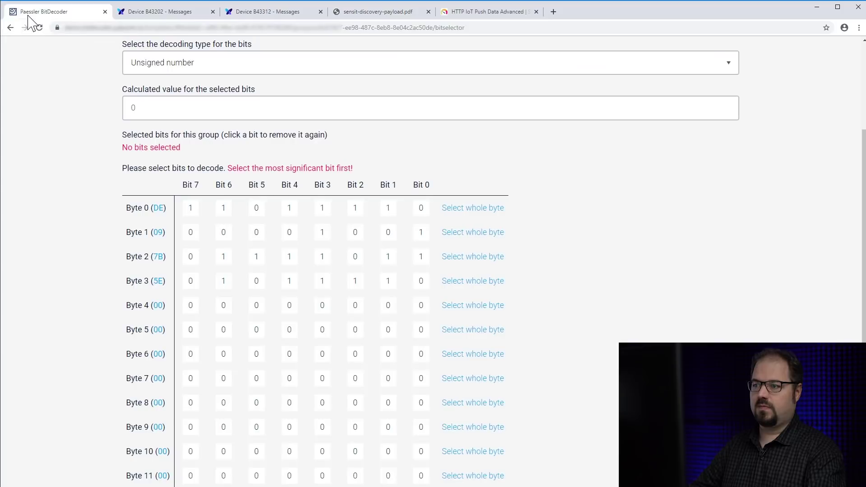
{"action": "left_click", "coordinate": [388, 236]}
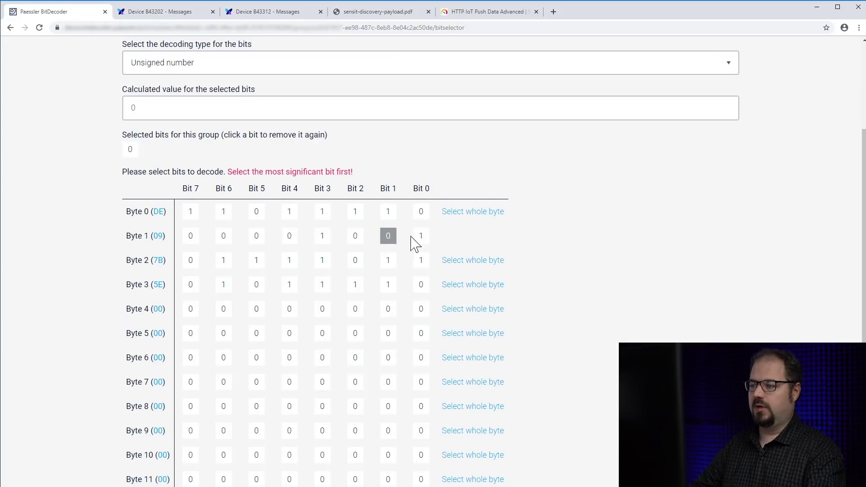
{"action": "left_click", "coordinate": [417, 239]}
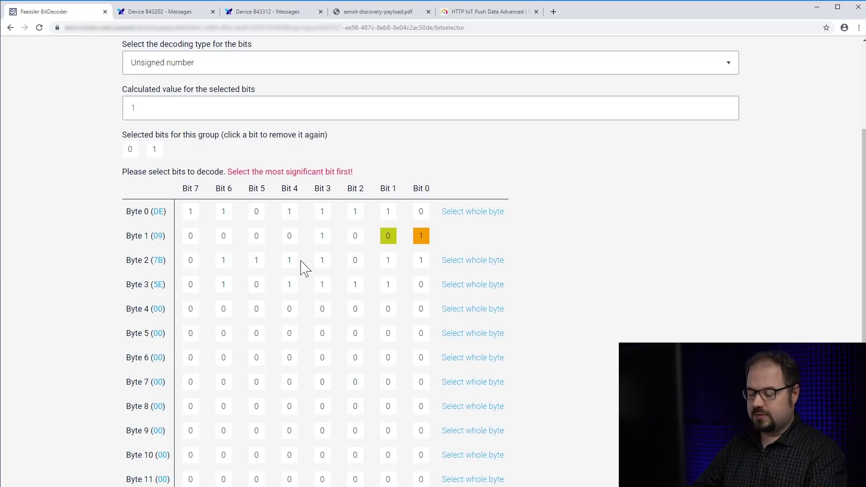
{"action": "left_click", "coordinate": [469, 270]}
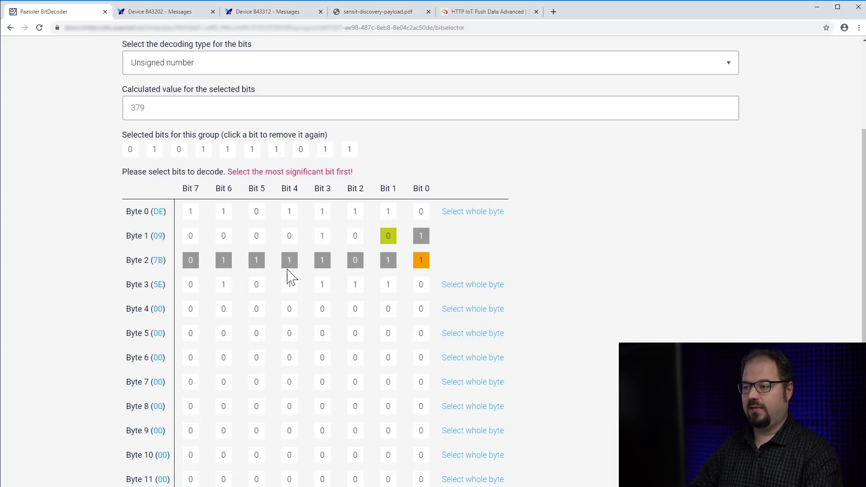
{"action": "left_click", "coordinate": [349, 153]}
{"action": "left_click", "coordinate": [325, 153]}
{"action": "left_click", "coordinate": [301, 153]}
{"action": "left_click", "coordinate": [277, 152]}
{"action": "left_click", "coordinate": [252, 153]}
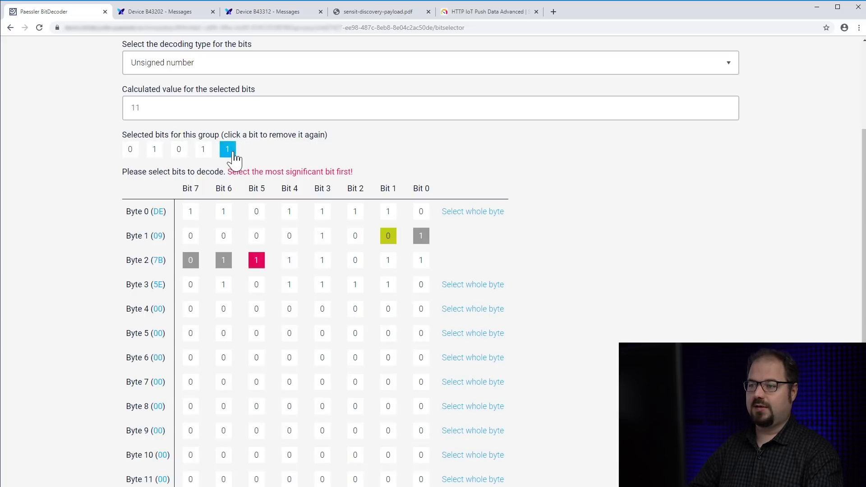
{"action": "left_click", "coordinate": [227, 152]}
{"action": "left_click", "coordinate": [205, 153]}
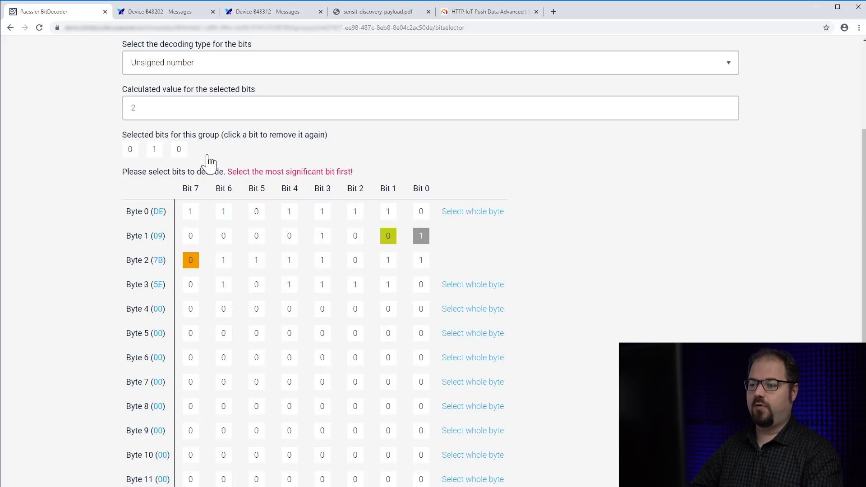
{"action": "left_click", "coordinate": [180, 152]}
{"action": "left_click", "coordinate": [473, 261]}
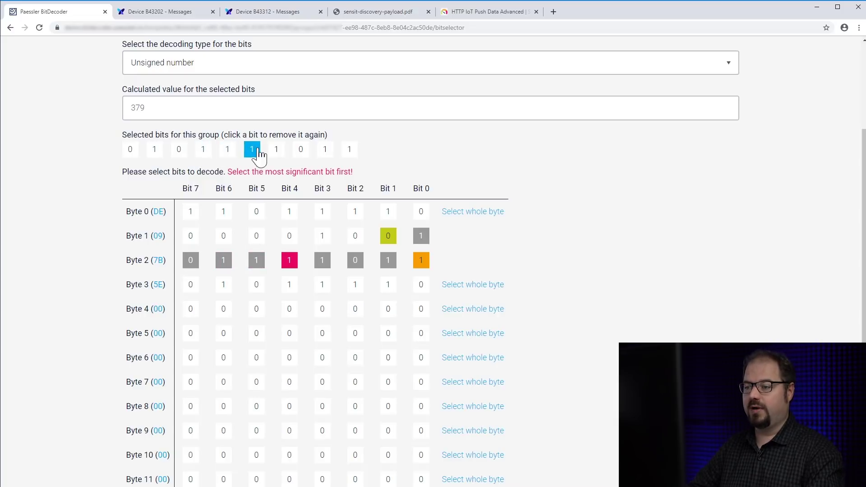
Save the ten-bit selection (379) and find the spec's (Temperature − 200) / 8 formula.
{"action": "scroll", "coordinate": [322, 253], "scroll_direction": "up", "scroll_amount": 1}
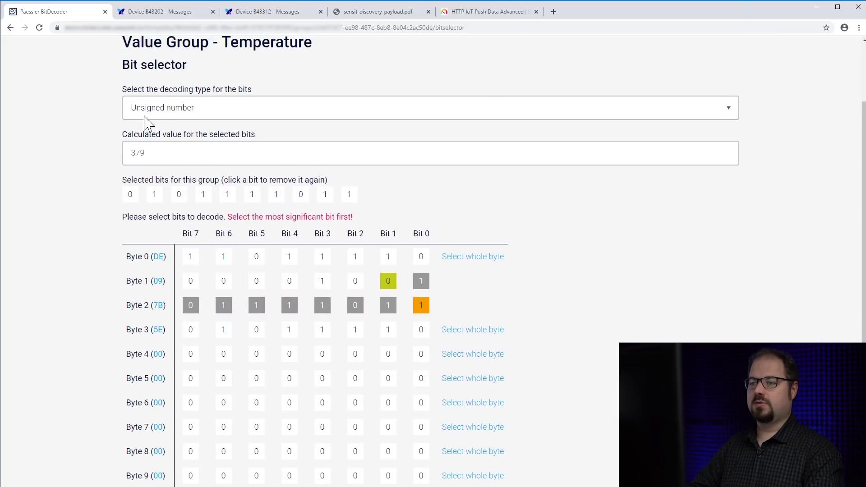
{"action": "scroll", "coordinate": [207, 218], "scroll_direction": "down", "scroll_amount": 4}
{"action": "left_click", "coordinate": [196, 397]}
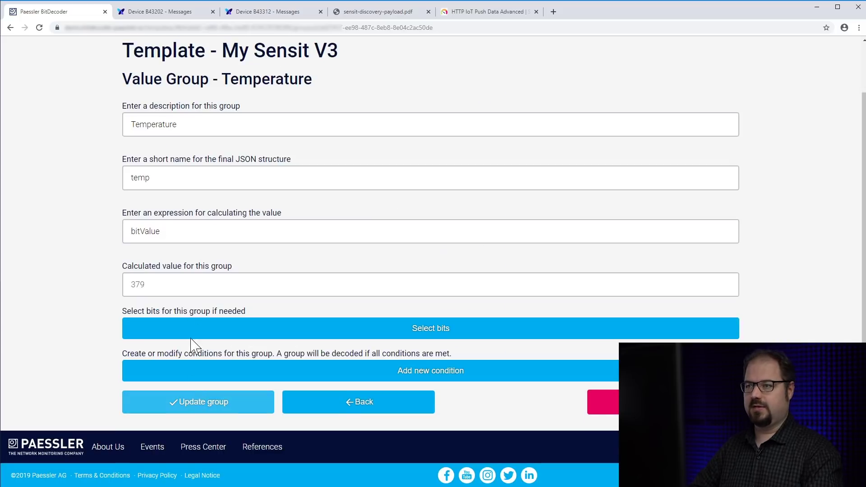
{"action": "left_click", "coordinate": [206, 232]}
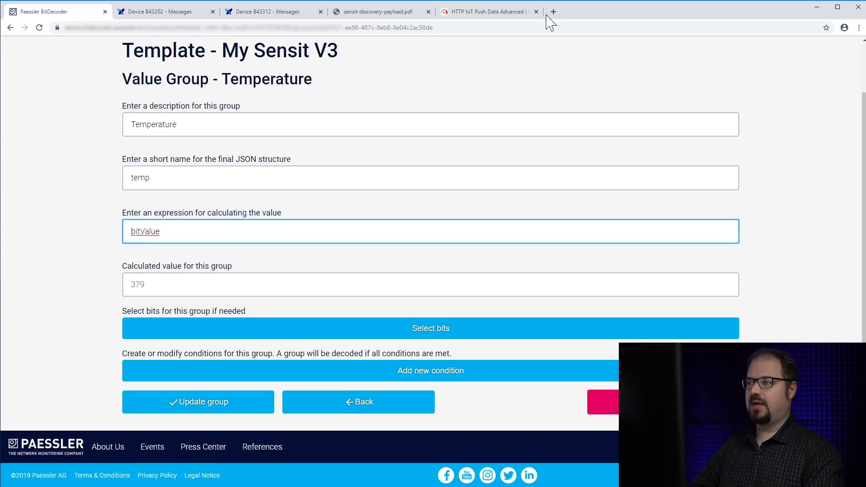
{"action": "left_click", "coordinate": [402, 15]}
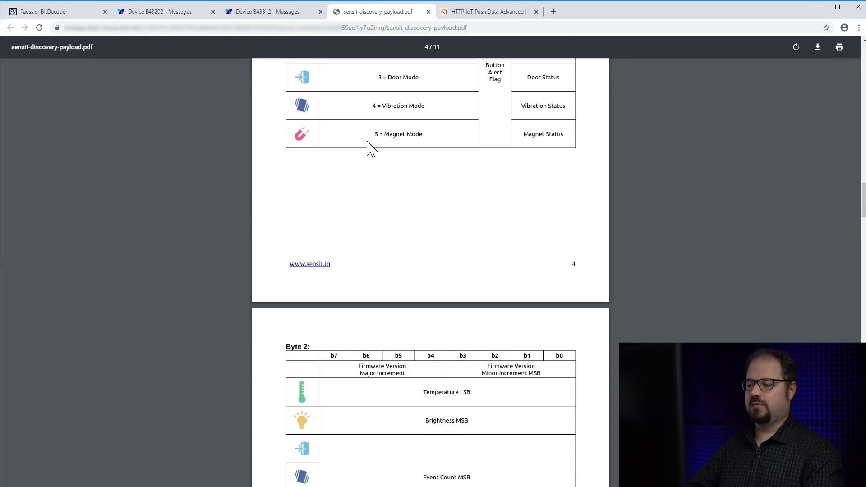
{"action": "scroll", "coordinate": [373, 149], "scroll_direction": "down", "scroll_amount": 9}
{"action": "scroll", "coordinate": [366, 198], "scroll_direction": "down", "scroll_amount": 5}
{"action": "scroll", "coordinate": [366, 201], "scroll_direction": "down", "scroll_amount": 2}
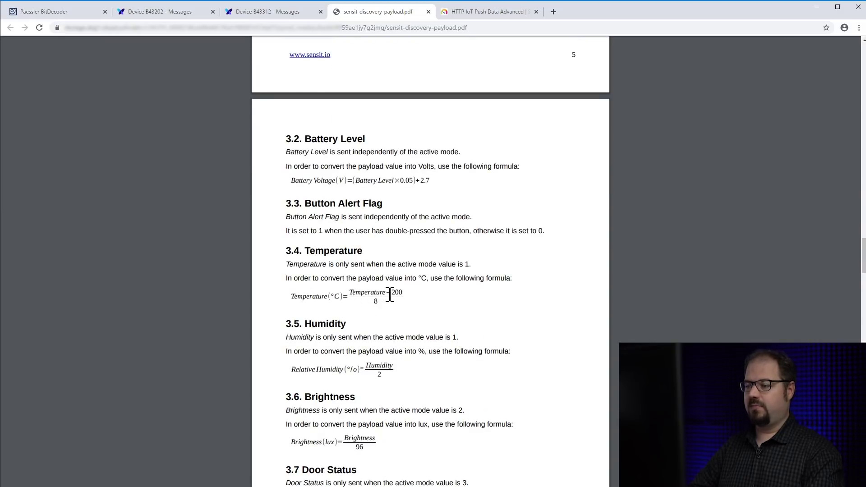
Wrap the Temperature expression as (bitValue - 200) / 8, giving 22.375, and update the group.
{"action": "left_click", "coordinate": [72, 17]}
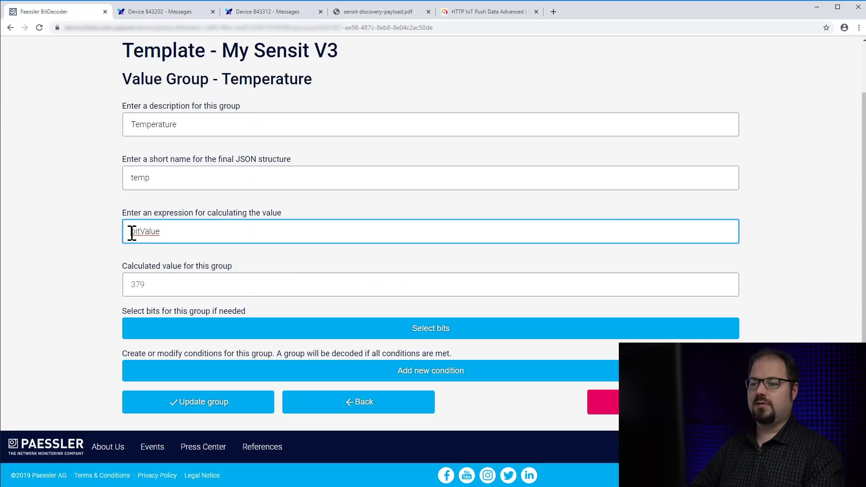
{"action": "type", "text": "("}
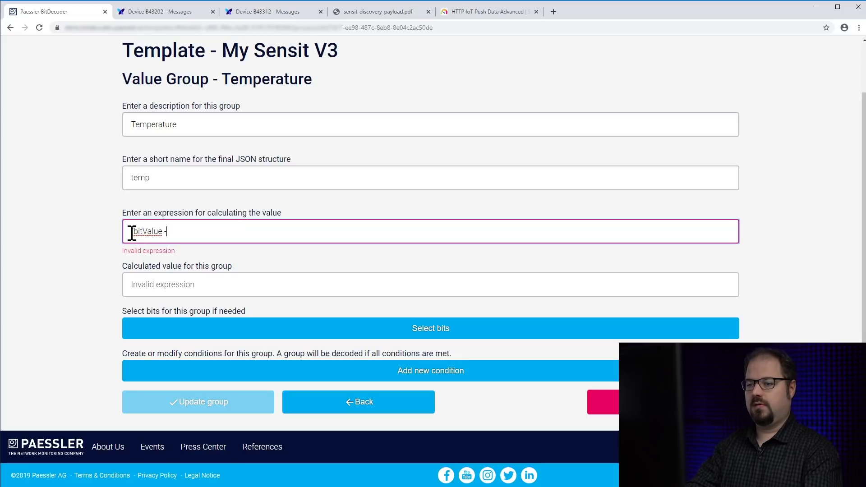
{"action": "type", "text": ") / 8"}
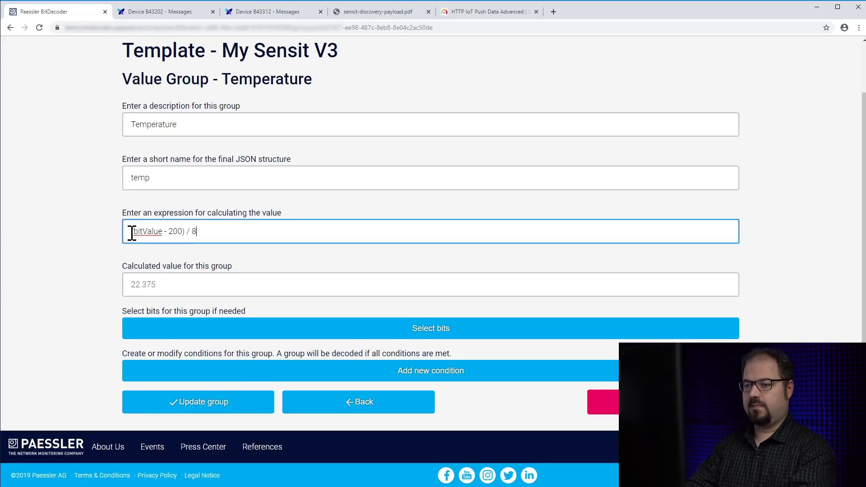
{"action": "left_click", "coordinate": [221, 408]}
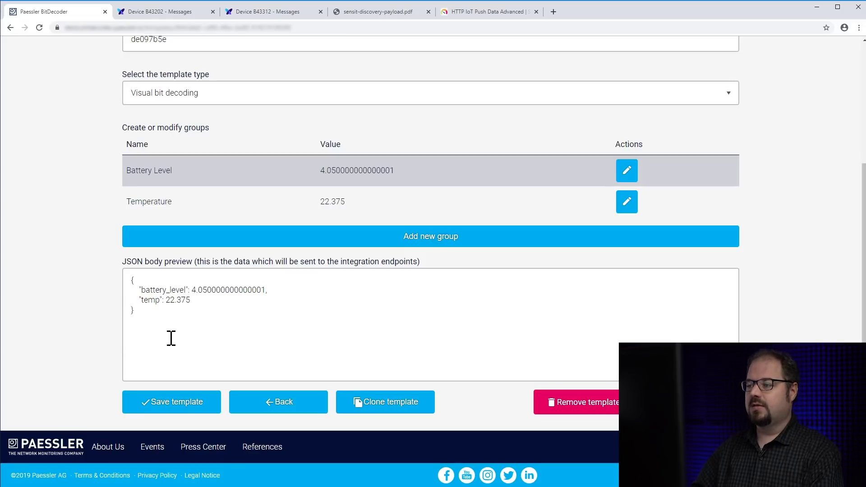
{"action": "left_click", "coordinate": [366, 14]}
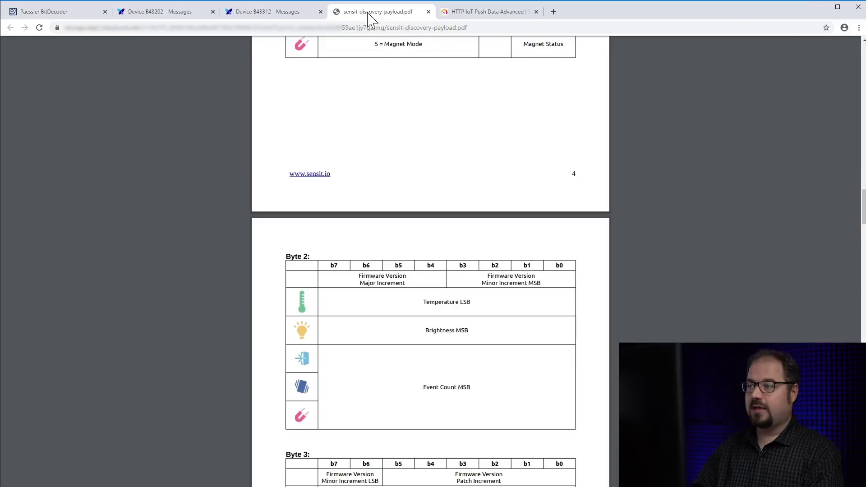
{"action": "scroll", "coordinate": [378, 236], "scroll_direction": "up", "scroll_amount": 6}
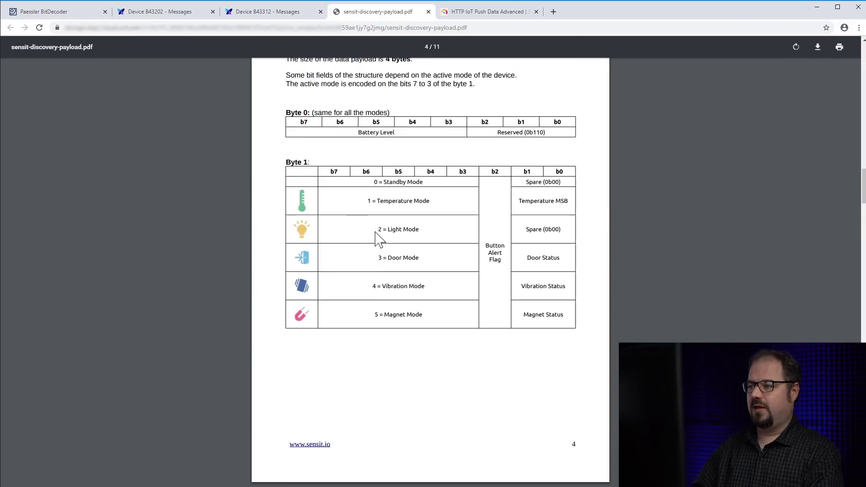
{"action": "scroll", "coordinate": [374, 230], "scroll_direction": "down", "scroll_amount": 7}
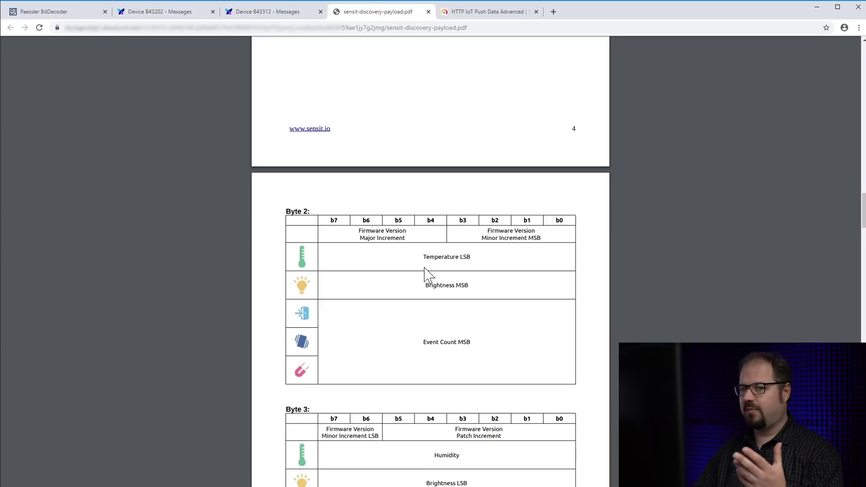
{"action": "scroll", "coordinate": [425, 268], "scroll_direction": "up", "scroll_amount": 2}
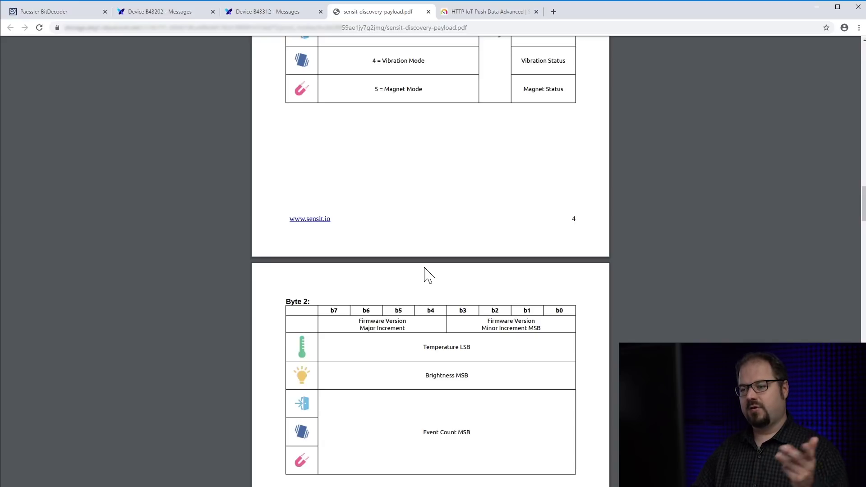
{"action": "scroll", "coordinate": [424, 268], "scroll_direction": "up", "scroll_amount": 4}
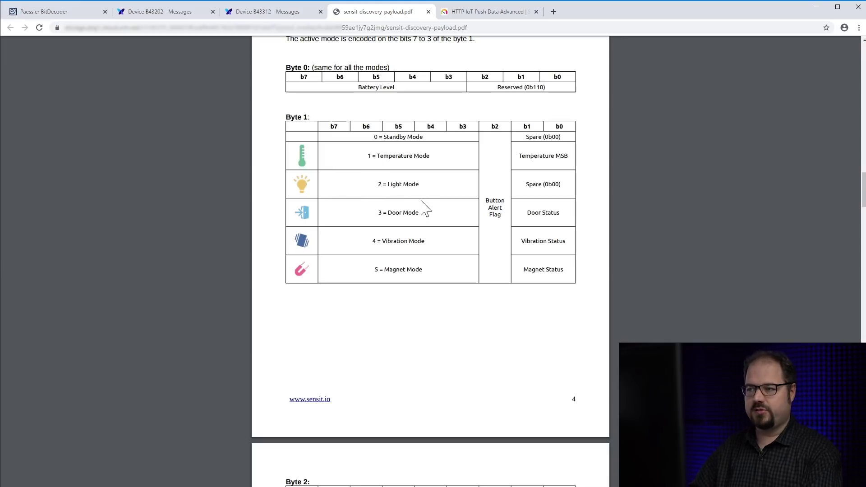
Add a new group described as Mode with short name mode and expression bitValue.
{"action": "left_click", "coordinate": [63, 12]}
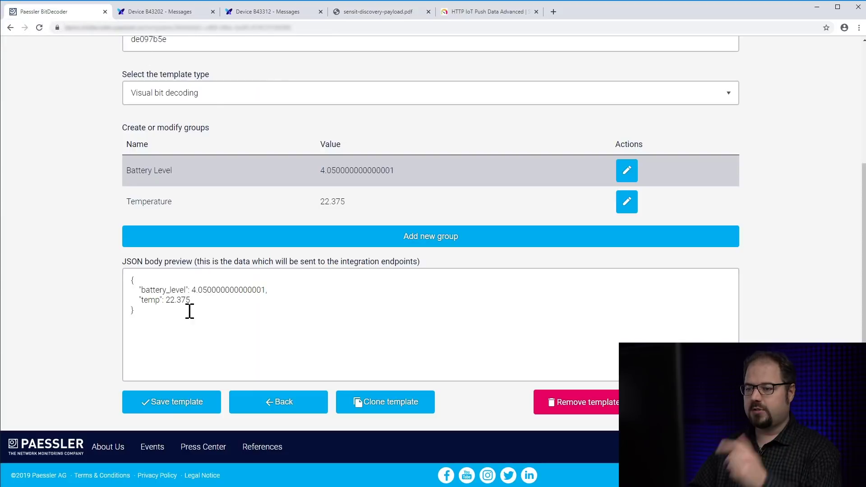
{"action": "left_click", "coordinate": [213, 236]}
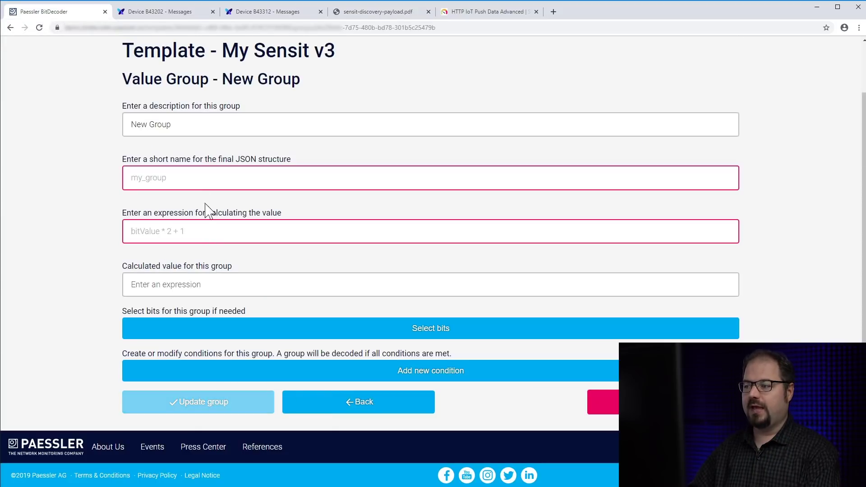
{"action": "left_click_drag", "start_coordinate": [186, 127], "coordinate": [101, 126]}
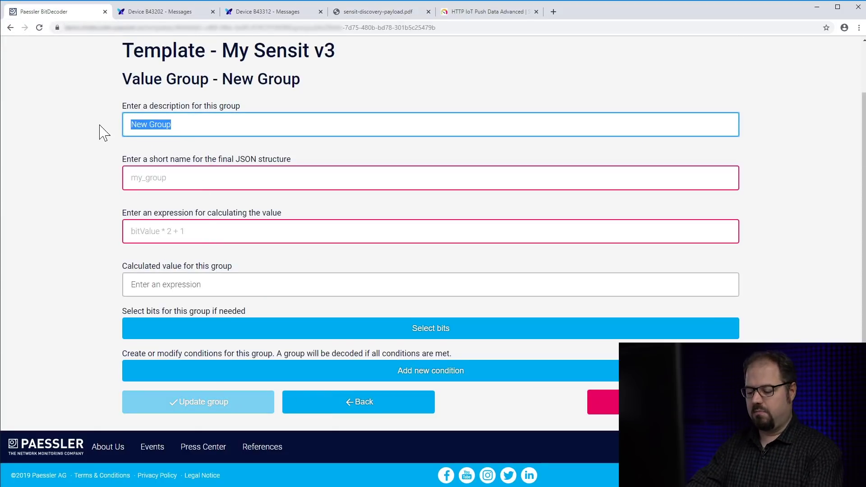
{"action": "type", "text": "Mode"}
{"action": "key", "text": "Tab"}
{"action": "type", "text": "mode"}
{"action": "key", "text": "Tab"}
{"action": "type", "text": "bitValue"}
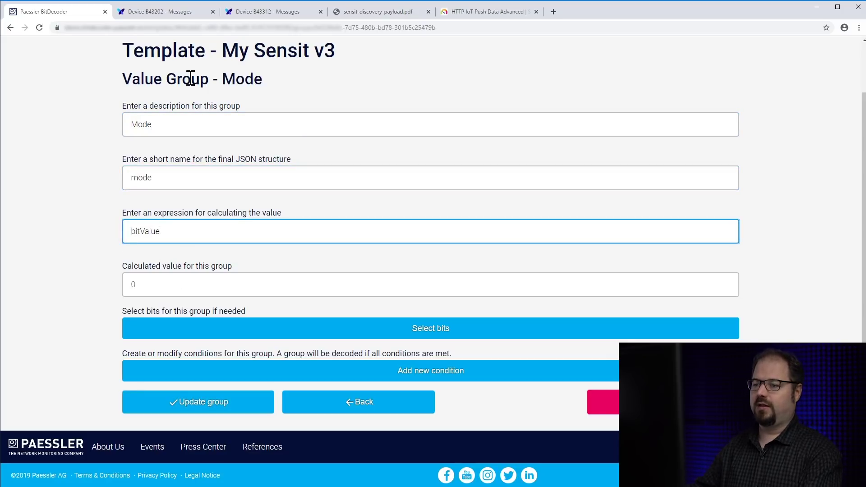
Select bits 7 to 3 of Byte 1 for the Mode group and save the selection.
{"action": "left_click", "coordinate": [255, 328]}
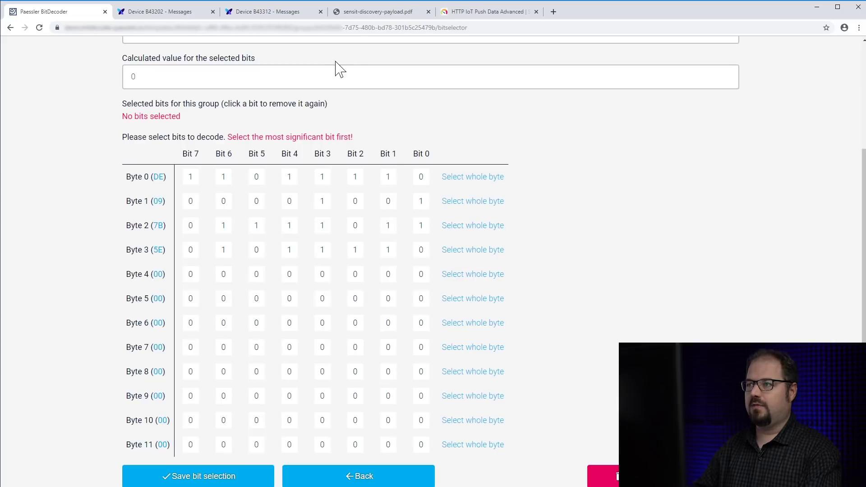
{"action": "left_click", "coordinate": [366, 13]}
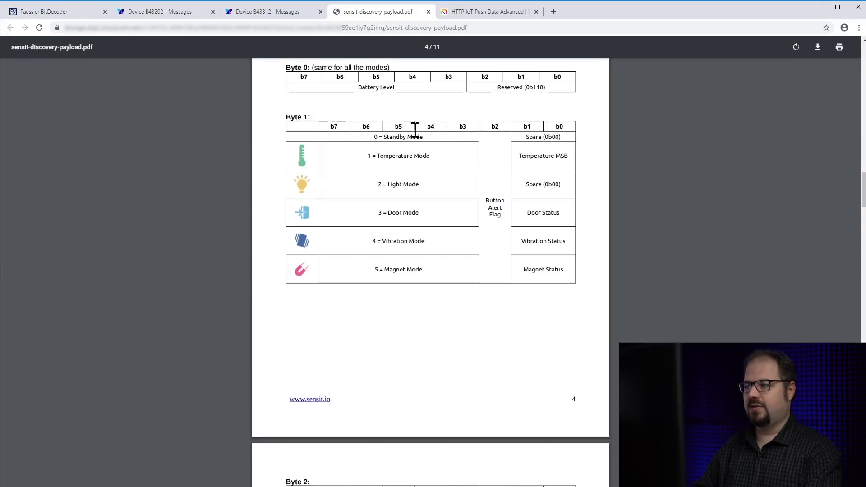
{"action": "left_click", "coordinate": [44, 6]}
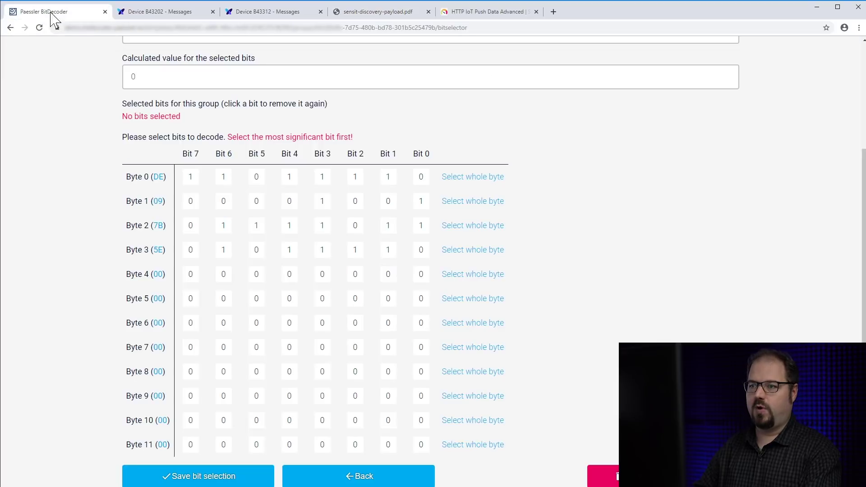
{"action": "left_click", "coordinate": [191, 207]}
{"action": "left_click", "coordinate": [224, 208]}
{"action": "left_click", "coordinate": [256, 208]}
{"action": "left_click", "coordinate": [289, 209]}
{"action": "left_click", "coordinate": [321, 212]}
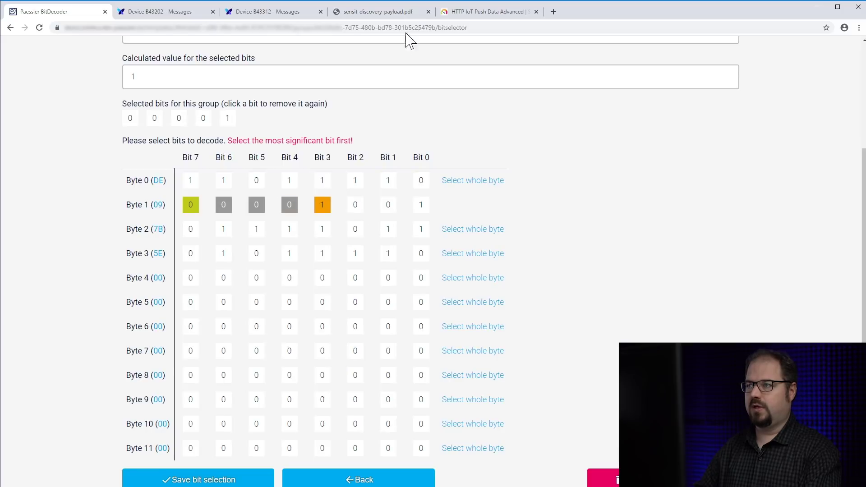
{"action": "left_click", "coordinate": [405, 12]}
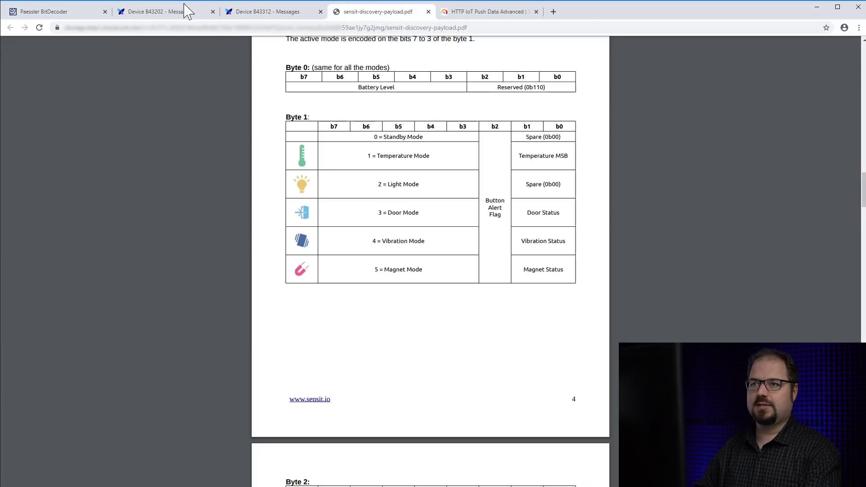
{"action": "left_click", "coordinate": [87, 13]}
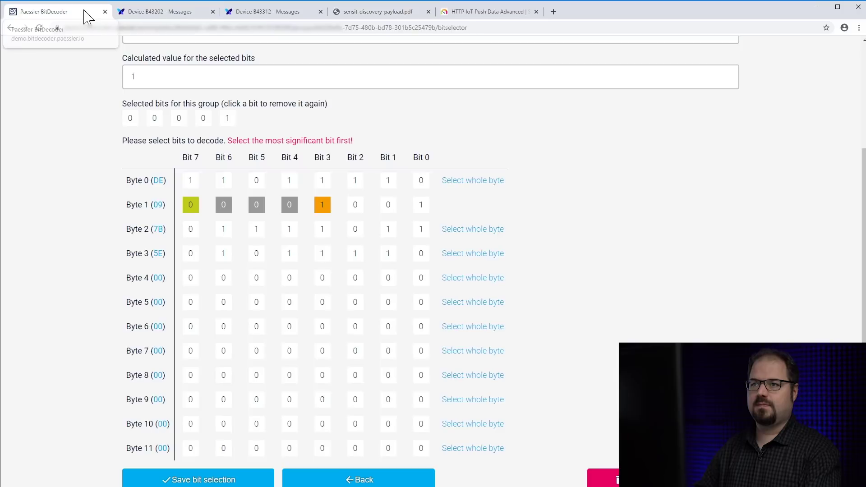
{"action": "left_click", "coordinate": [221, 479]}
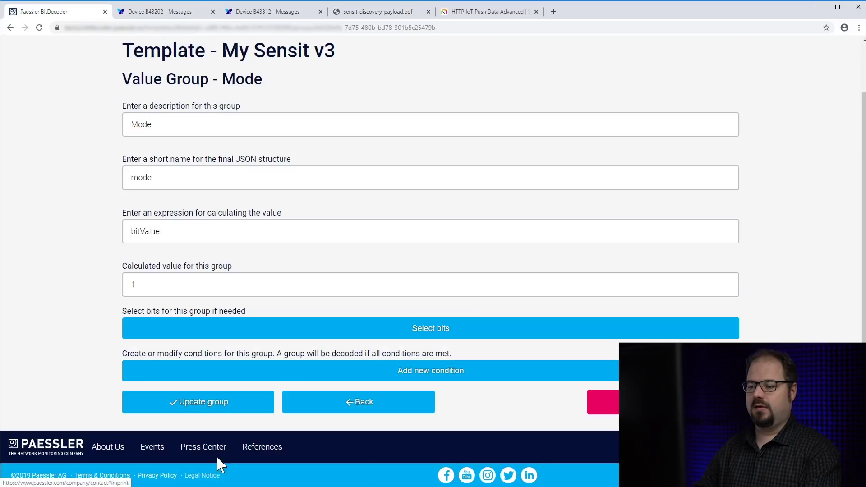
Update the Mode group so the JSON preview shows mode: 1.
{"action": "left_click", "coordinate": [213, 412]}
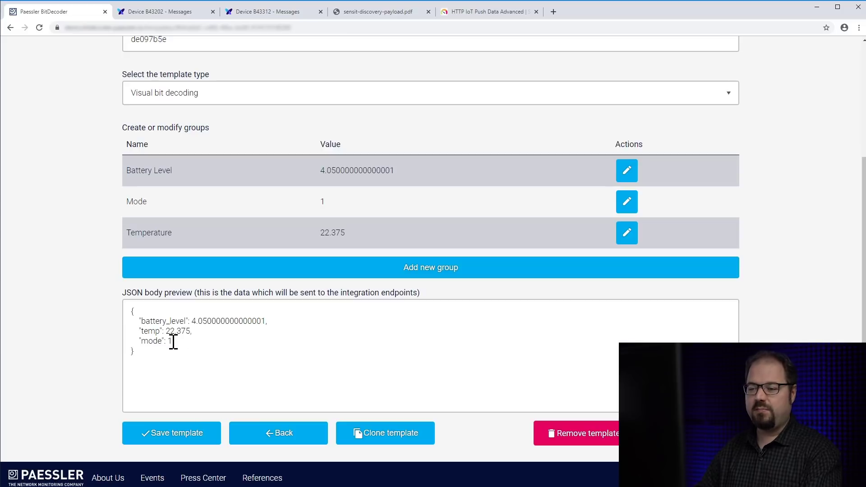
{"action": "left_click", "coordinate": [363, 12]}
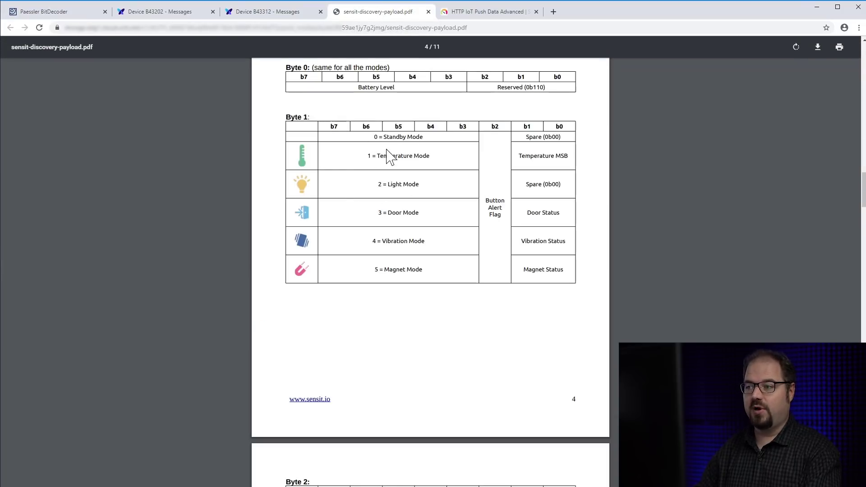
{"action": "left_click", "coordinate": [84, 11]}
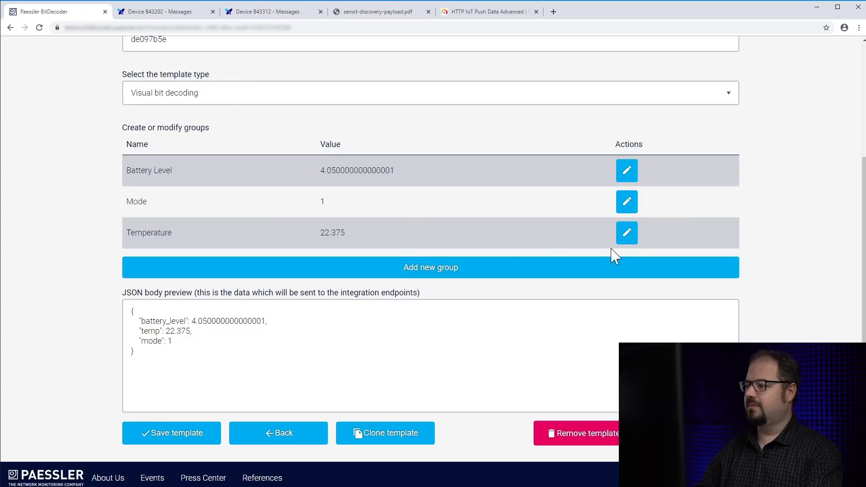
Add a condition to the Temperature group: Mode equals 1, and update it.
{"action": "left_click", "coordinate": [627, 233]}
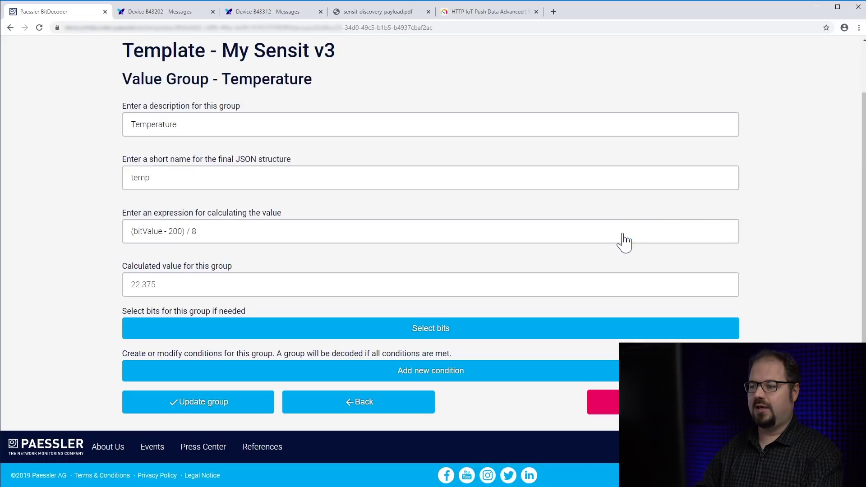
{"action": "left_click", "coordinate": [359, 378]}
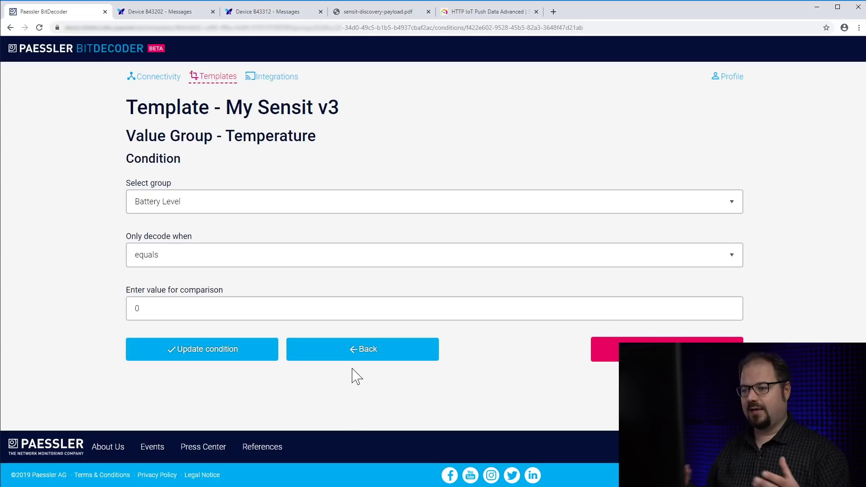
{"action": "left_click", "coordinate": [284, 201]}
{"action": "left_click", "coordinate": [170, 230]}
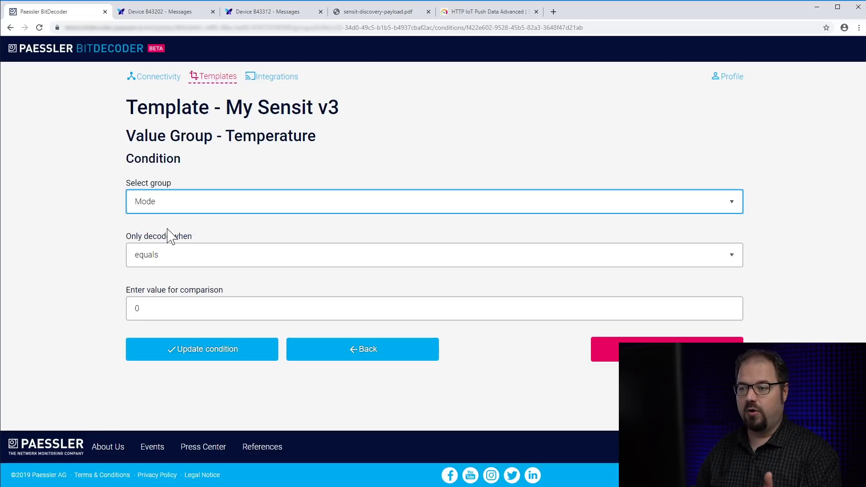
{"action": "left_click", "coordinate": [167, 255]}
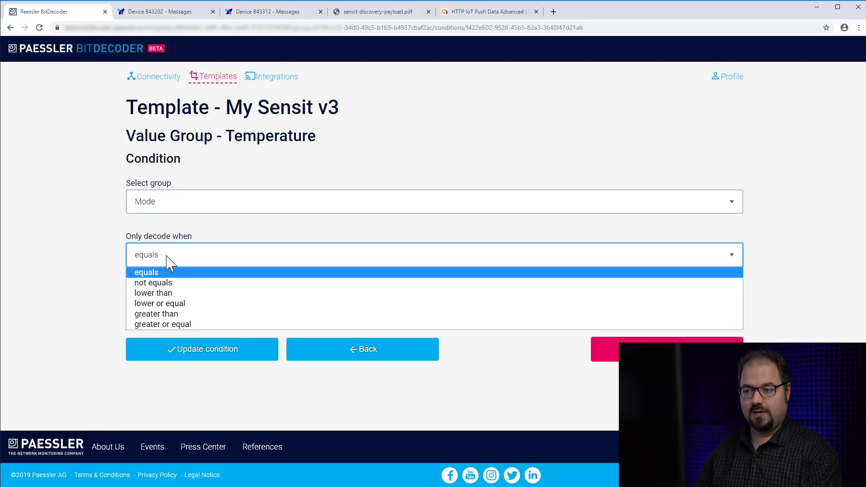
{"action": "left_click", "coordinate": [174, 271]}
{"action": "left_click", "coordinate": [174, 259]}
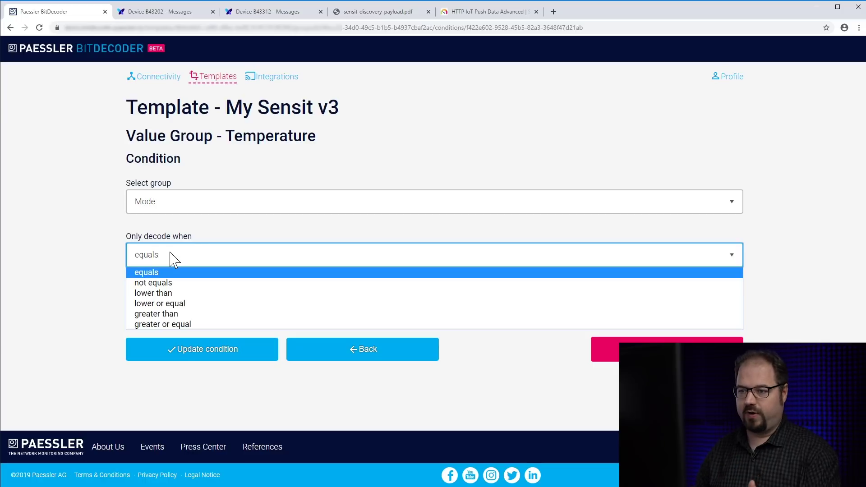
{"action": "left_click", "coordinate": [174, 259]}
{"action": "key", "text": "Tab"}
{"action": "type", "text": "1"}
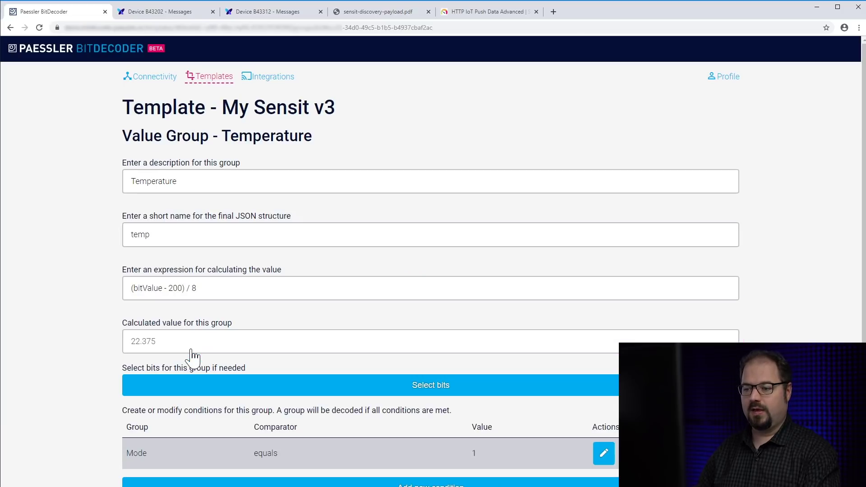
{"action": "scroll", "coordinate": [193, 357], "scroll_direction": "down", "scroll_amount": 2}
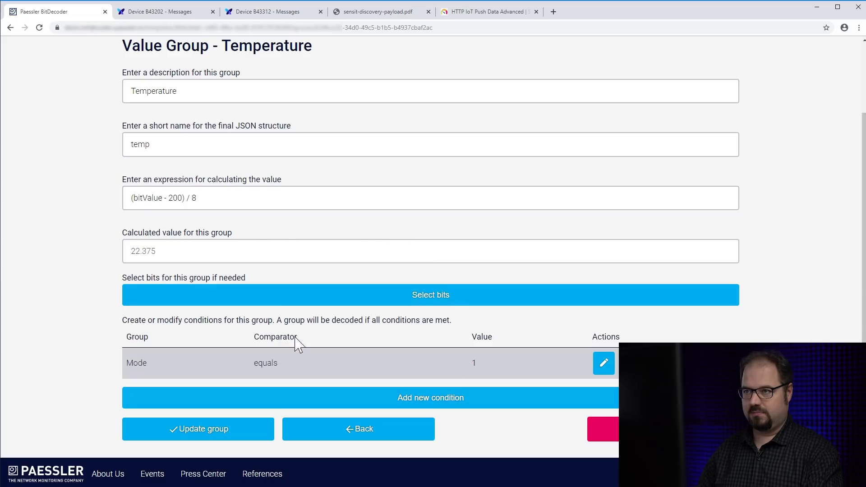
{"action": "left_click", "coordinate": [242, 430]}
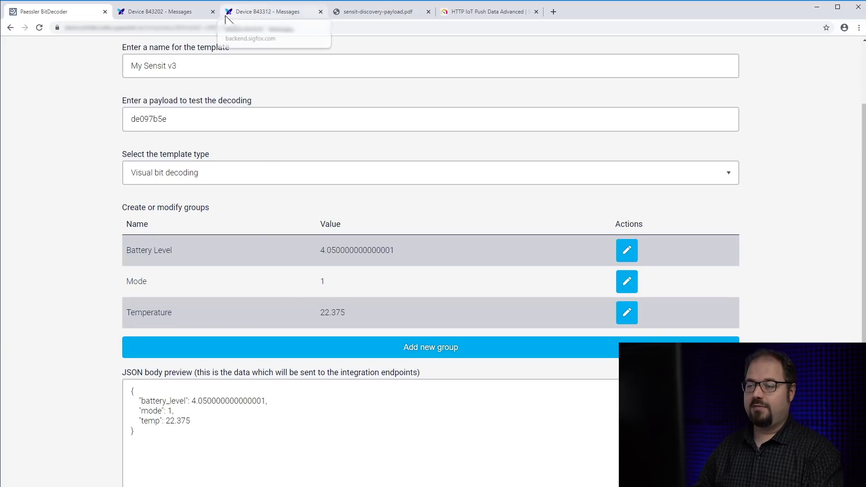
Copy the newest payload de1000bc from device B43312's Sigfox messages.
{"action": "left_click", "coordinate": [255, 18]}
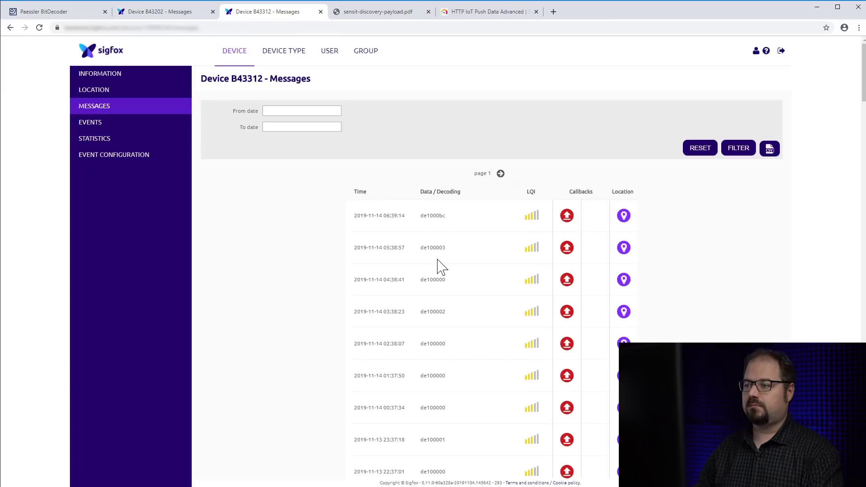
{"action": "right_click", "coordinate": [424, 217]}
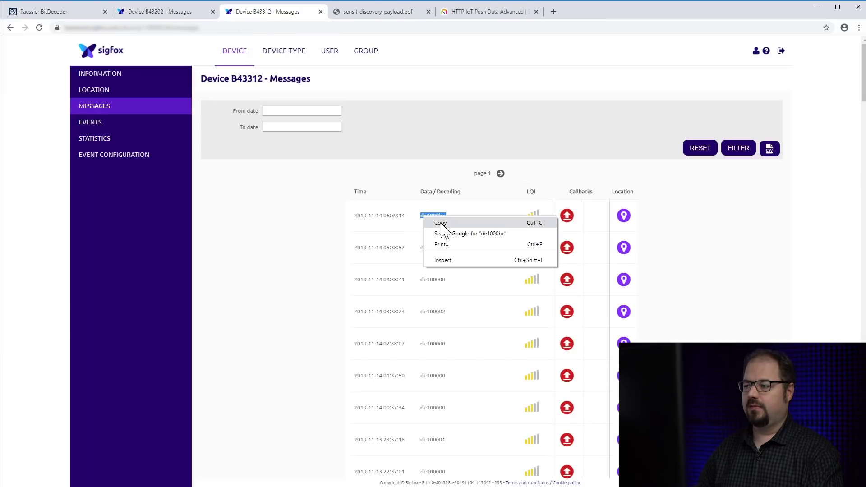
{"action": "left_click", "coordinate": [441, 224]}
Replace the test payload with de1000bc so Mode reads 2, Temperature -25, and temp leaves the JSON.
{"action": "left_click", "coordinate": [77, 18]}
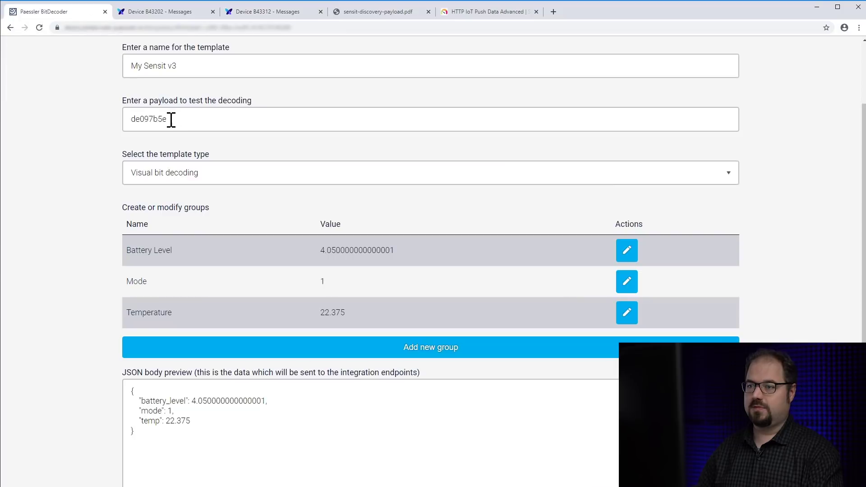
{"action": "left_click_drag", "start_coordinate": [202, 119], "coordinate": [96, 120]}
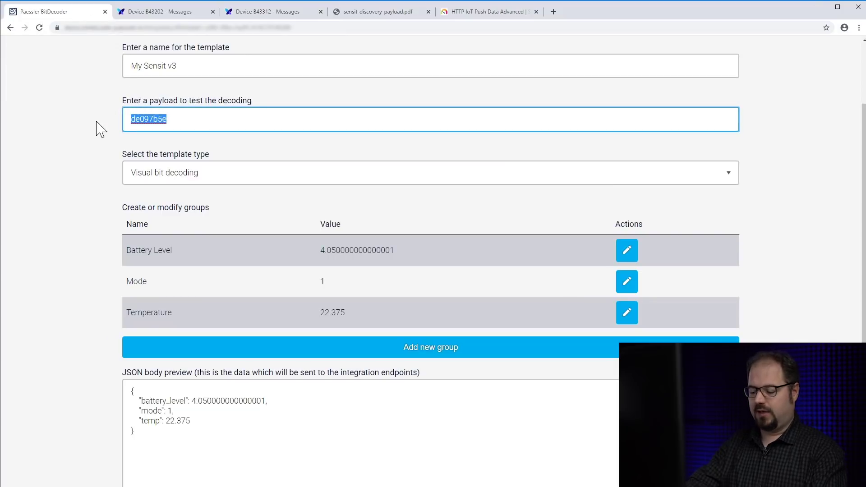
{"action": "key", "text": "BackSpace"}
{"action": "key", "text": "ctrl+v"}
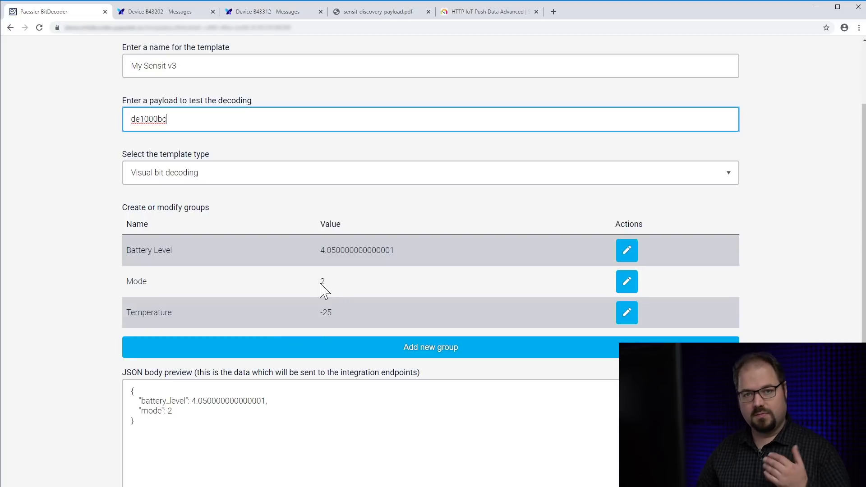
{"action": "scroll", "coordinate": [182, 353], "scroll_direction": "down", "scroll_amount": 2}
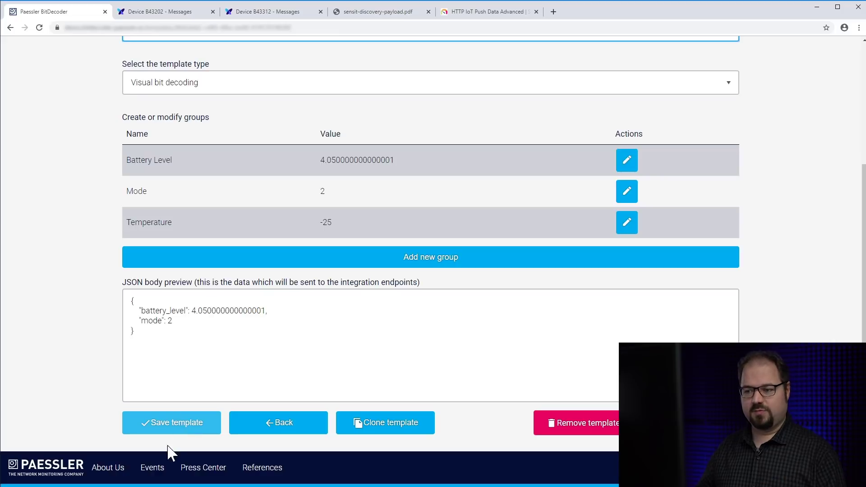
Save the My Sensit v3 template and go to the Integrations list.
{"action": "left_click", "coordinate": [174, 427]}
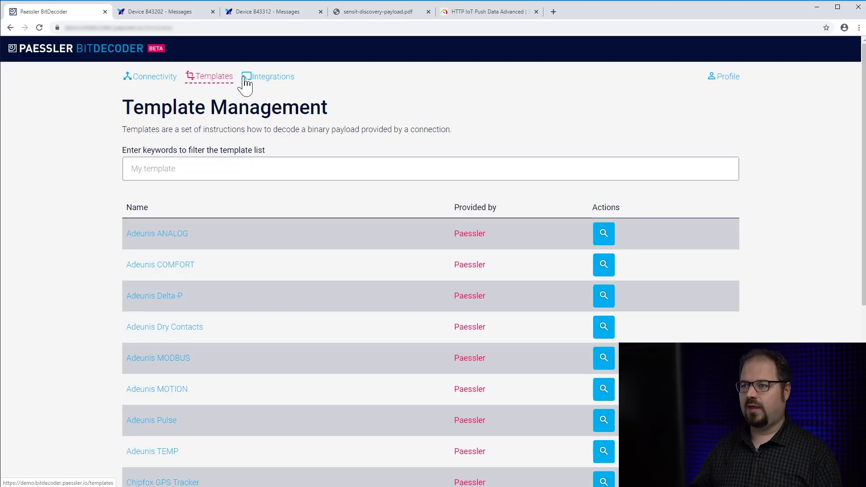
{"action": "left_click", "coordinate": [248, 80]}
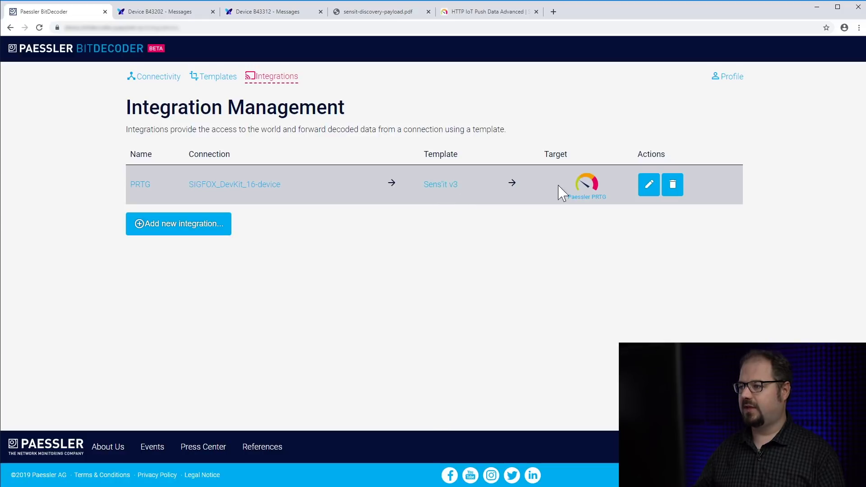
Set the PRTG integration's decoding template to My Sensit v3 and save the integration.
{"action": "left_click", "coordinate": [649, 186]}
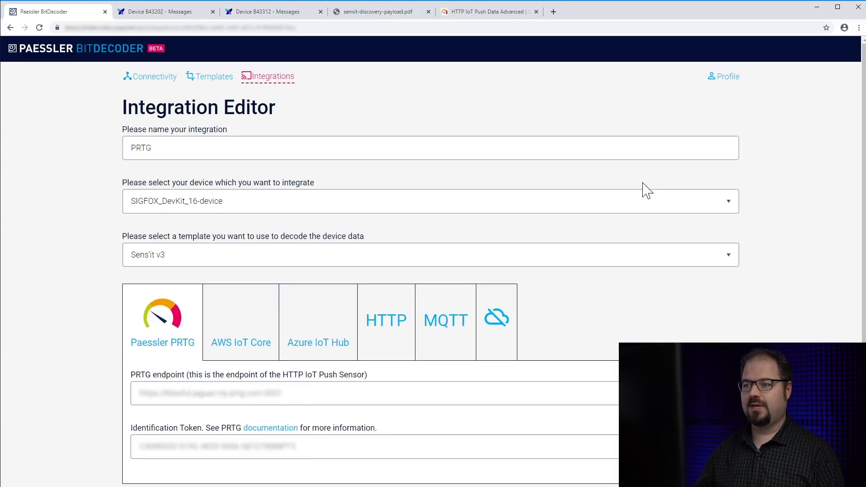
{"action": "left_click", "coordinate": [185, 254]}
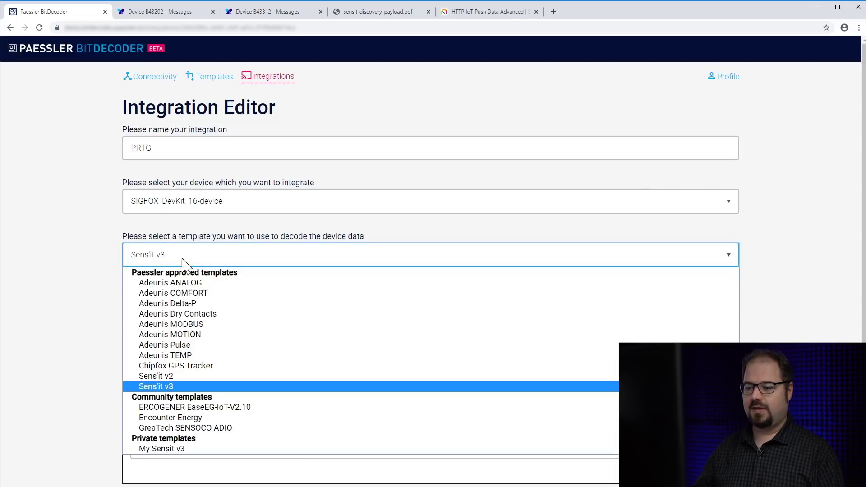
{"action": "left_click", "coordinate": [169, 449]}
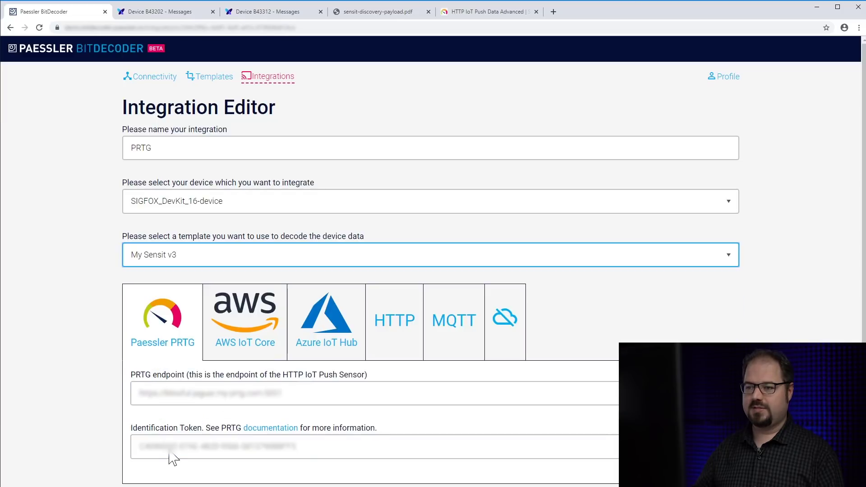
{"action": "scroll", "coordinate": [125, 344], "scroll_direction": "down", "scroll_amount": 2}
{"action": "left_click", "coordinate": [194, 422]}
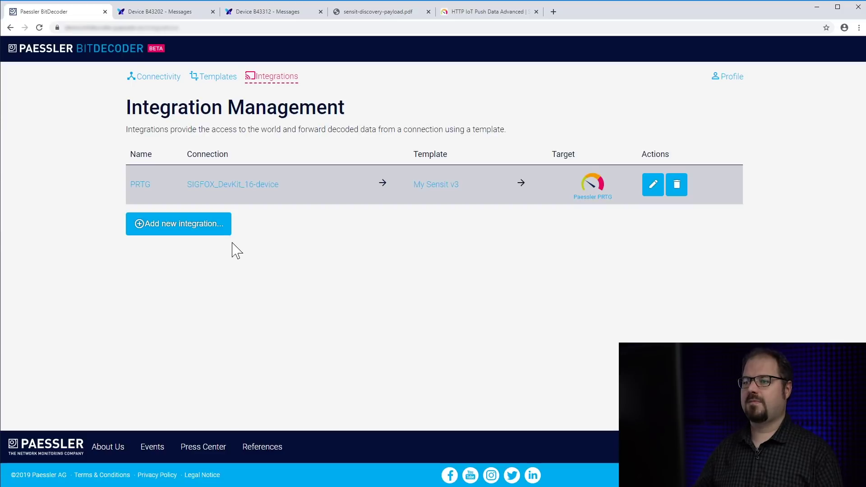
{"action": "left_click", "coordinate": [154, 79]}
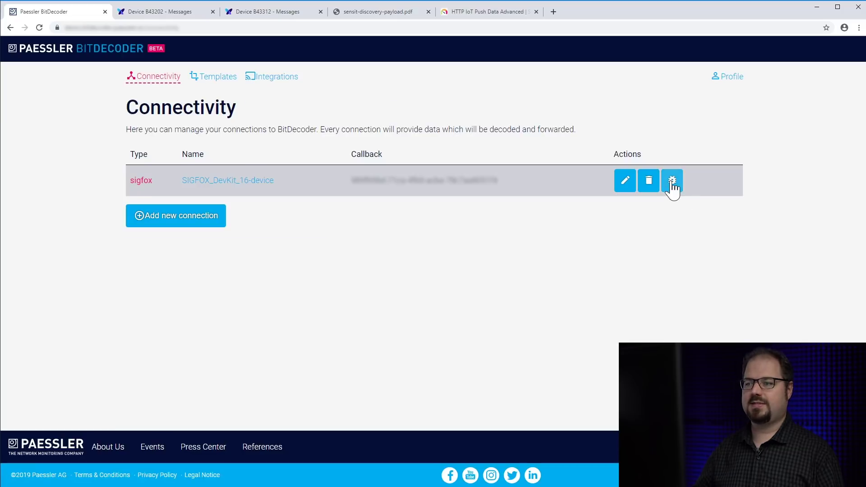
Test the Sigfox connection with payload de1000bc, copied from device B43312's messages, giving battery_level 4.05 and mode 2.
{"action": "left_click", "coordinate": [671, 182]}
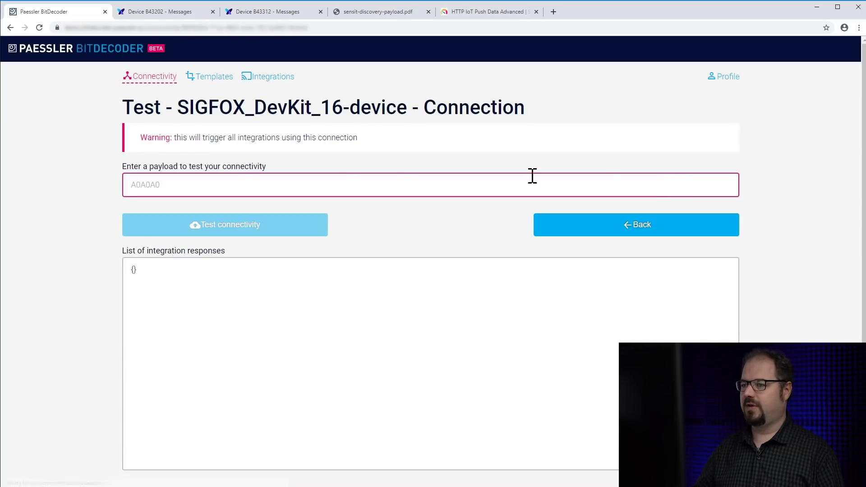
{"action": "left_click", "coordinate": [171, 18]}
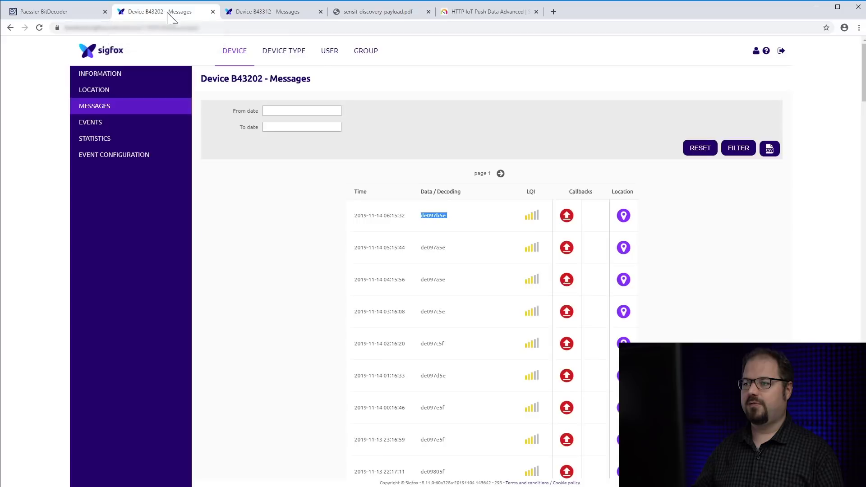
{"action": "right_click", "coordinate": [426, 215]}
{"action": "left_click", "coordinate": [432, 219]}
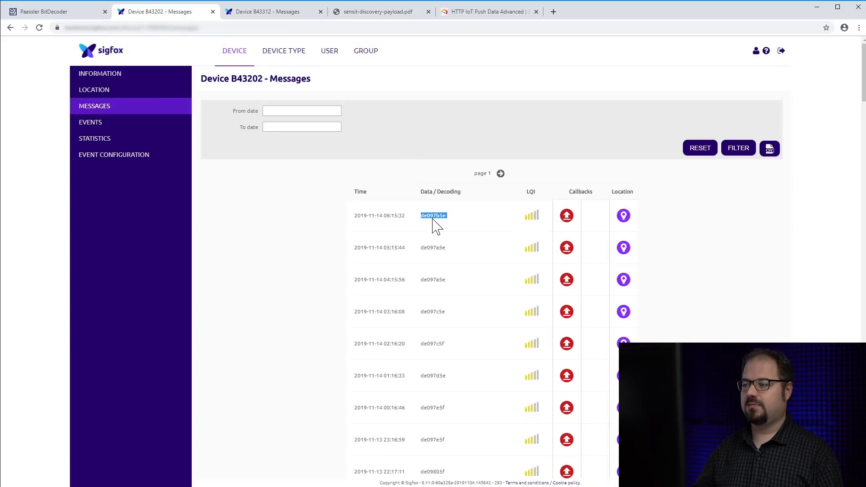
{"action": "left_click", "coordinate": [39, 14]}
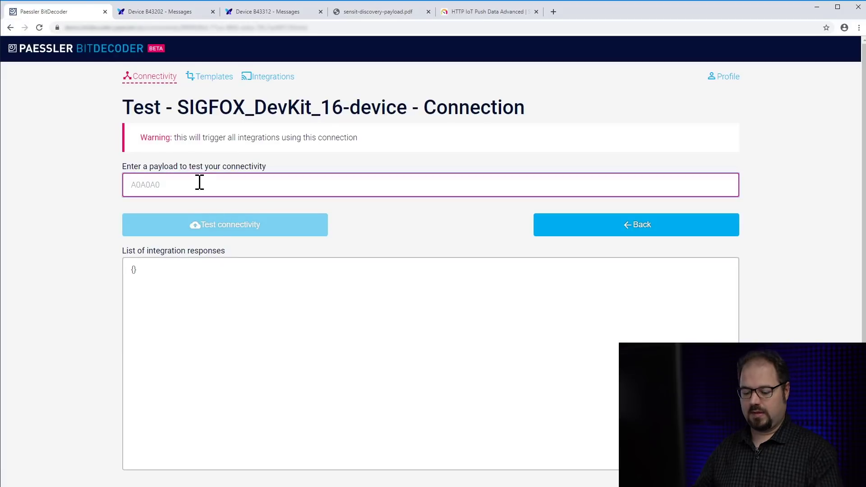
{"action": "left_click", "coordinate": [247, 15]}
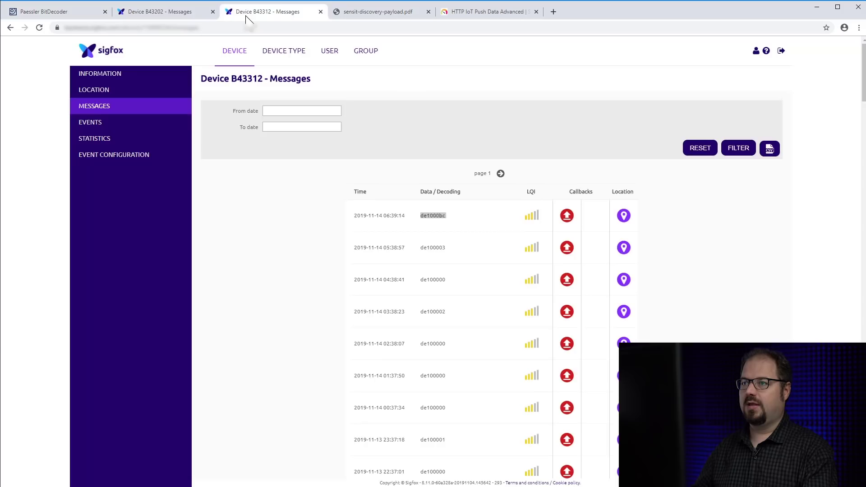
{"action": "right_click", "coordinate": [429, 216]}
{"action": "left_click", "coordinate": [434, 222]}
{"action": "left_click", "coordinate": [53, 14]}
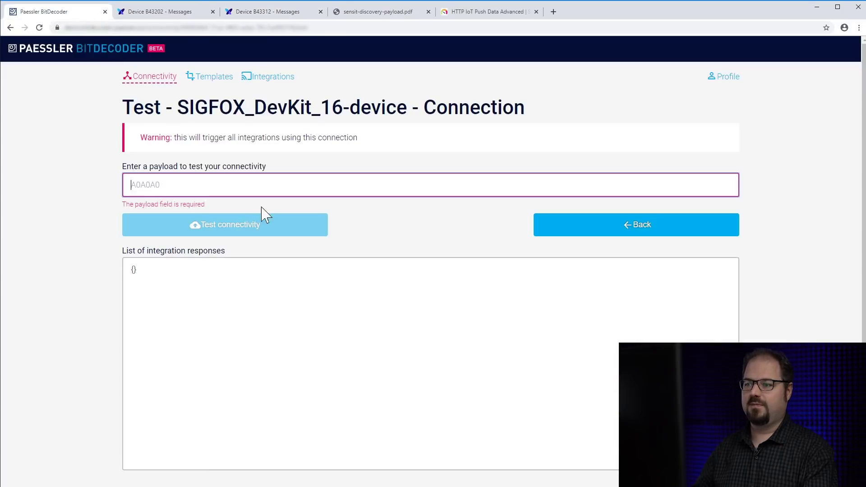
{"action": "key", "text": "ctrl+v"}
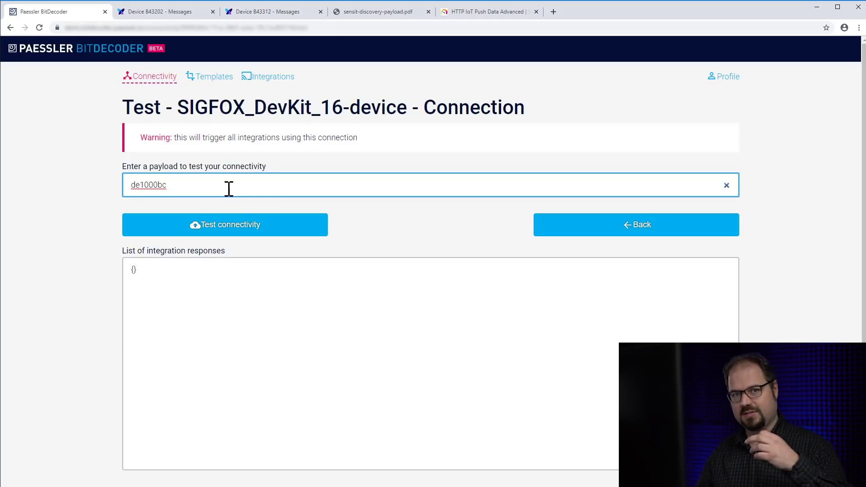
{"action": "left_click", "coordinate": [224, 225]}
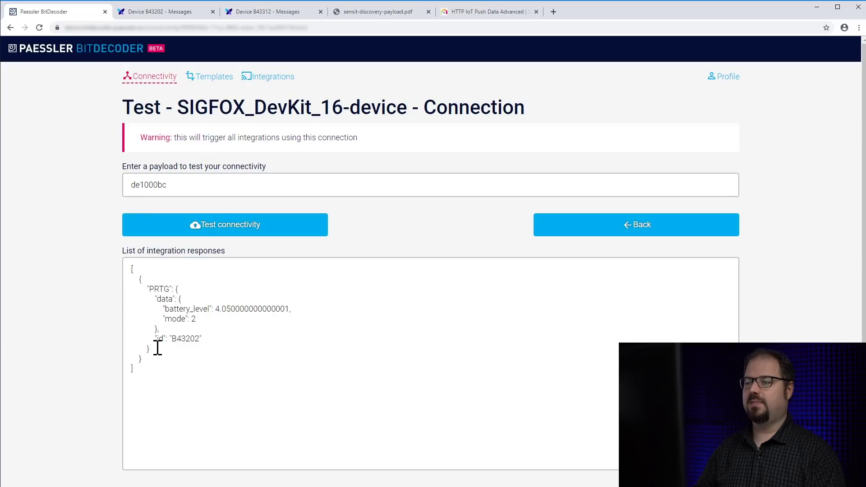
{"action": "left_click", "coordinate": [460, 17]}
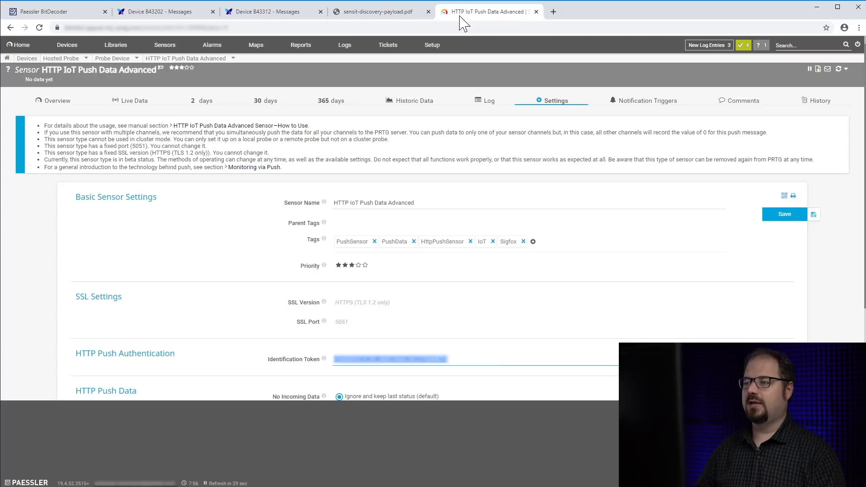
Check the PRTG sensor overview for battery_level 4.05 and mode 2, then copy payload de097b5e from device B43202.
{"action": "left_click", "coordinate": [65, 107]}
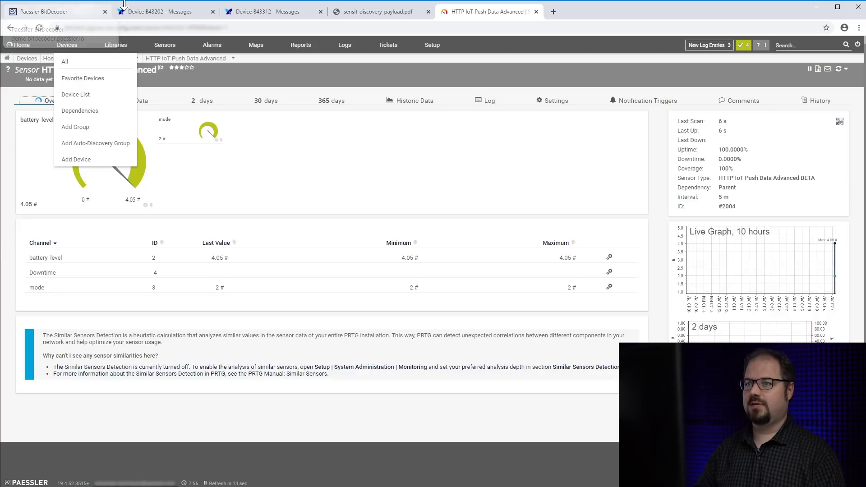
{"action": "left_click", "coordinate": [135, 11]}
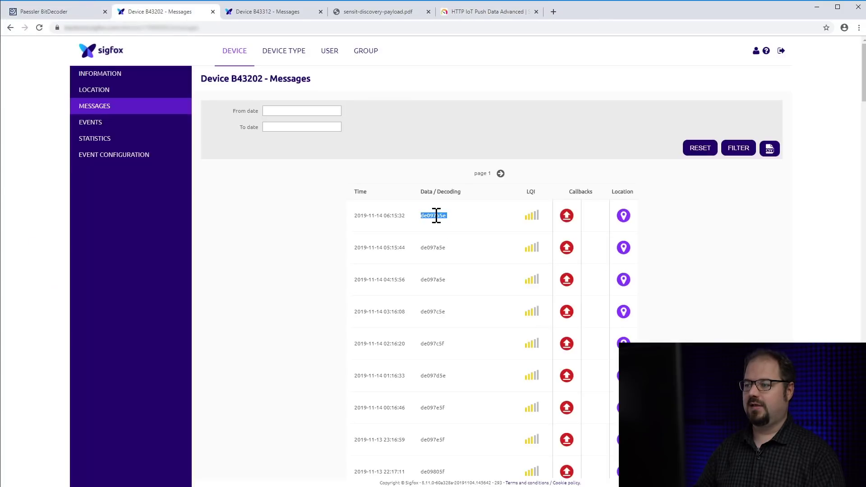
{"action": "right_click", "coordinate": [436, 216]}
{"action": "left_click", "coordinate": [444, 222]}
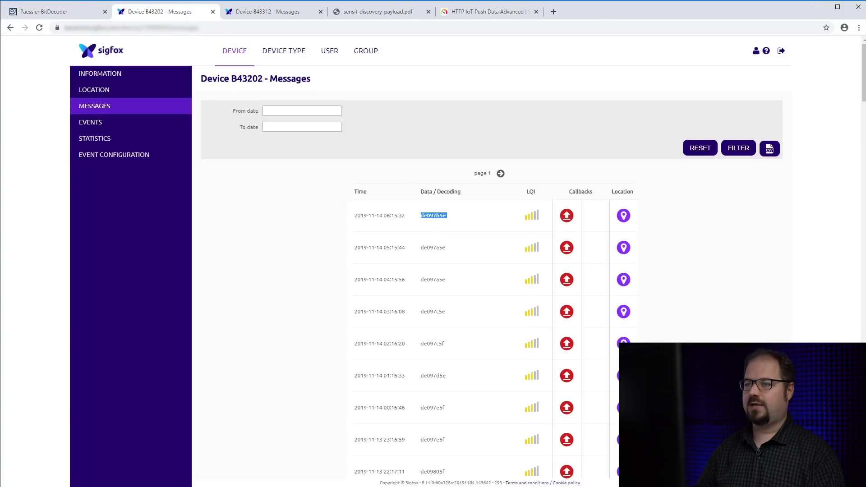
{"action": "left_click", "coordinate": [21, 13]}
{"action": "left_click", "coordinate": [466, 14]}
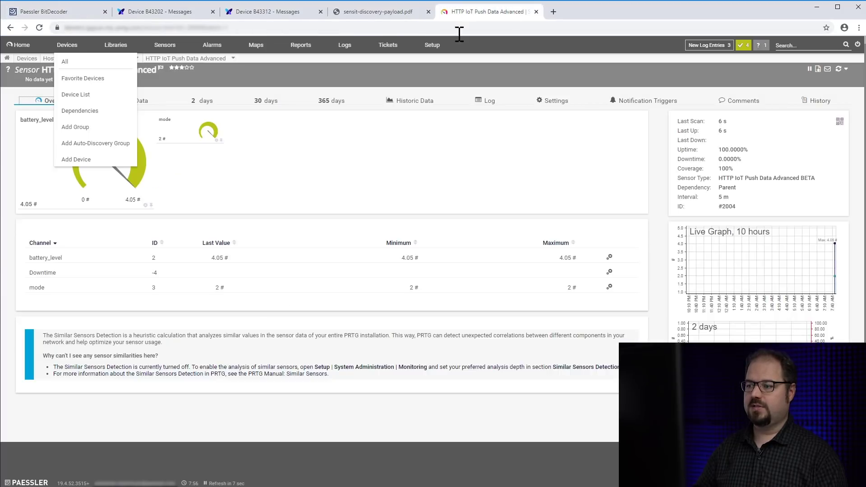
{"action": "left_click", "coordinate": [74, 298]}
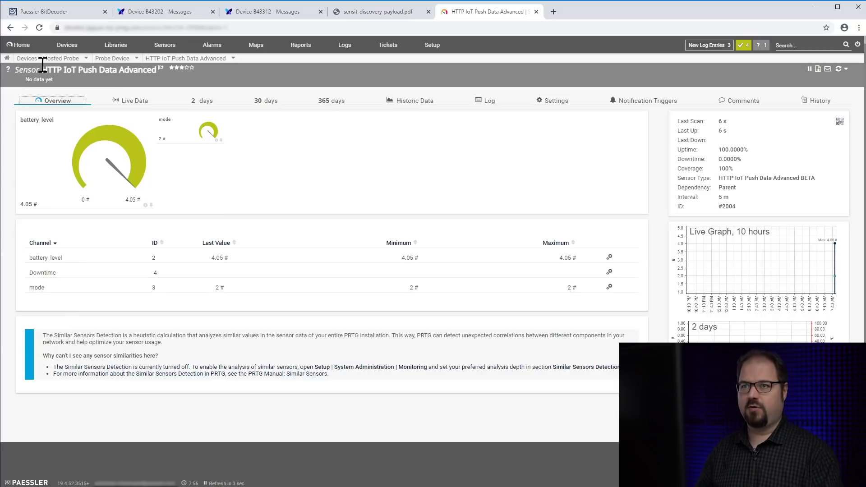
Run the connection test with payload de097b5e, returning mode 1 and temp 22.375.
{"action": "left_click", "coordinate": [52, 12]}
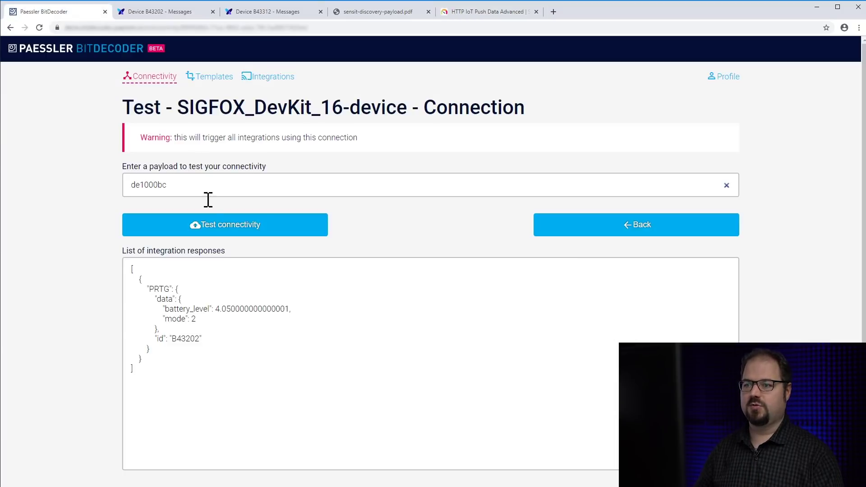
{"action": "double_click", "coordinate": [172, 187]}
{"action": "key", "text": "ctrl+v"}
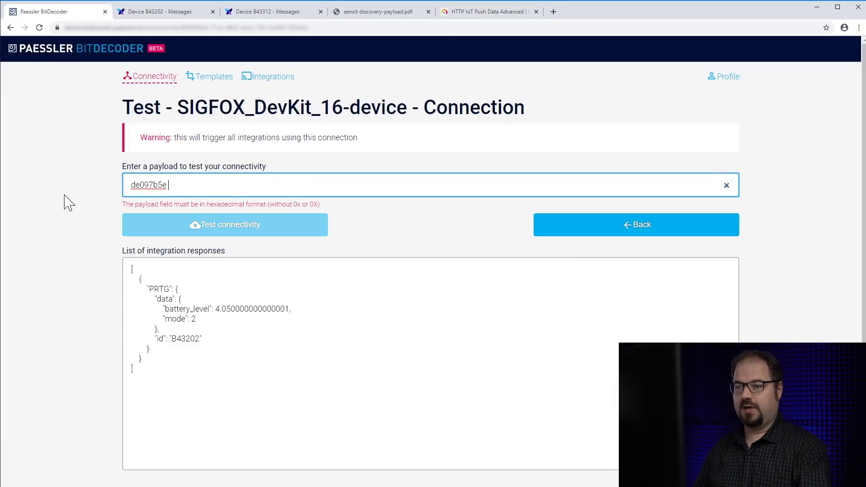
{"action": "key", "text": "BackSpace"}
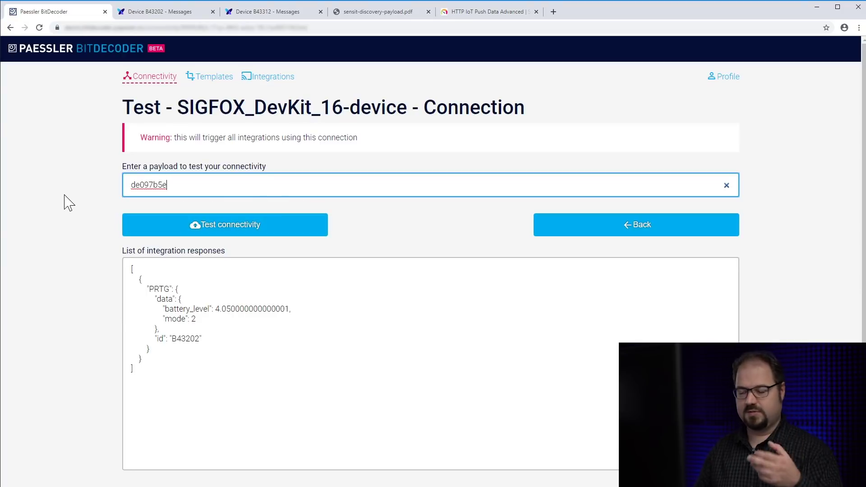
{"action": "left_click", "coordinate": [171, 225]}
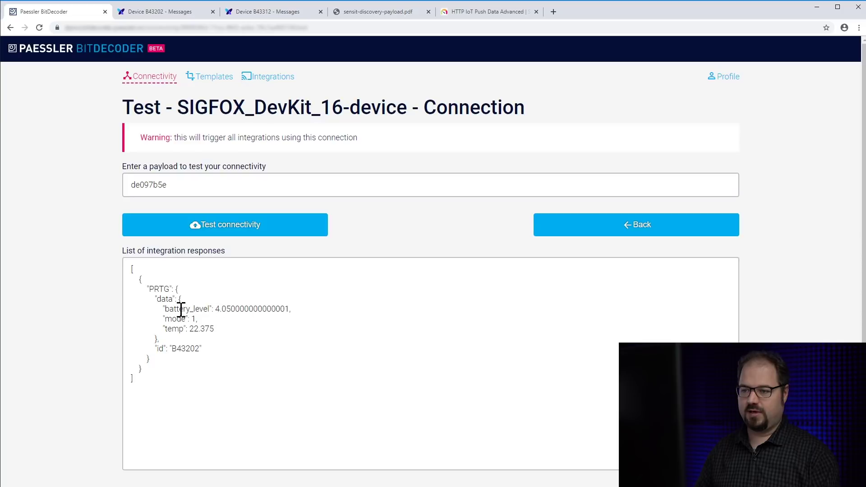
{"action": "left_click", "coordinate": [445, 18]}
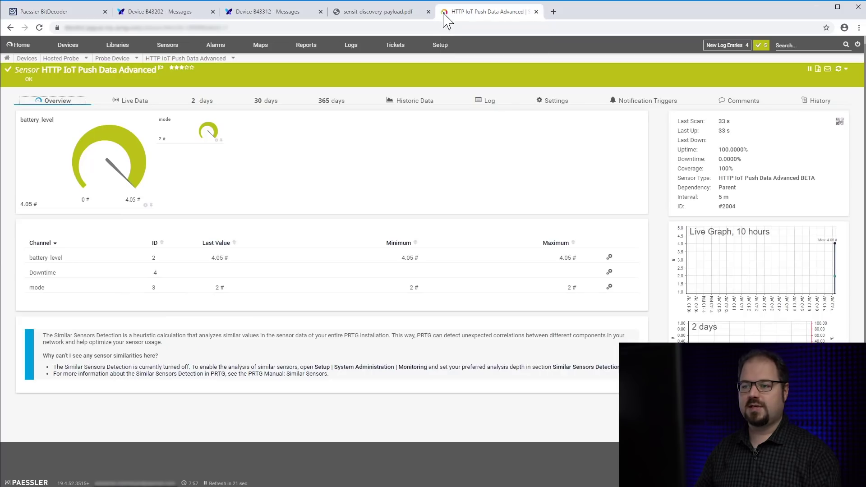
Reload the PRTG sensor overview to show the new temp channel at 22 and mode 1.
{"action": "left_click", "coordinate": [60, 106]}
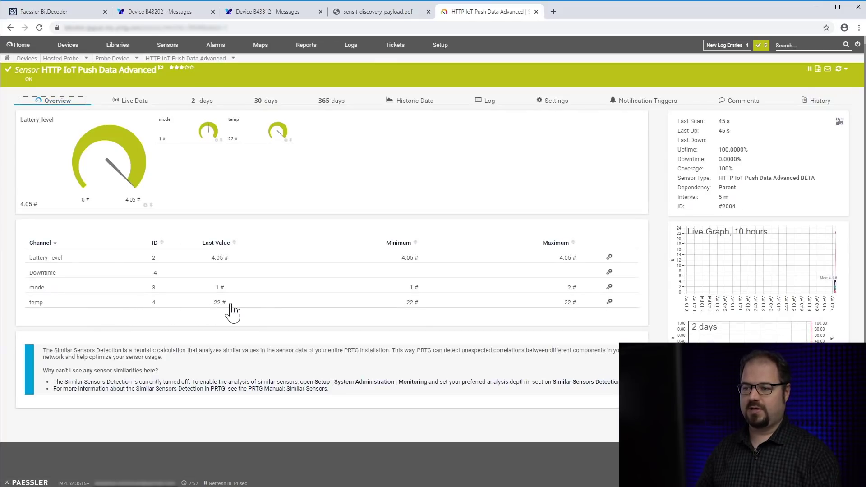
{"action": "key", "text": "ctrl+1"}
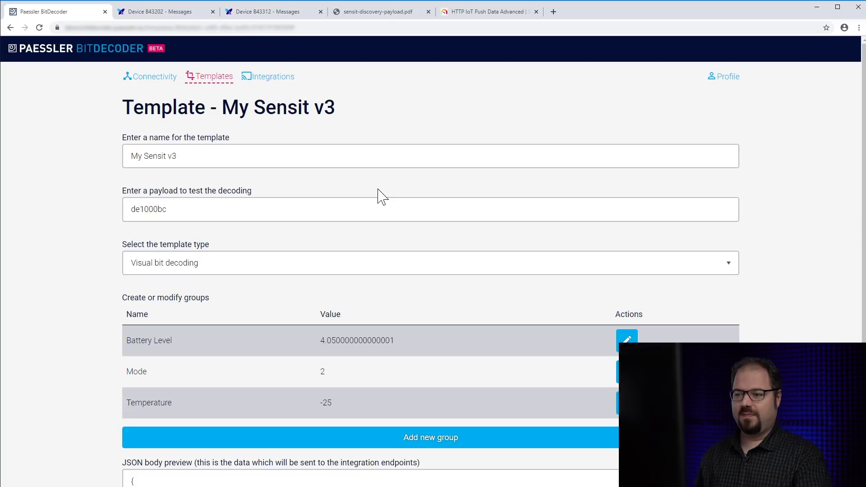
Start publishing the My Sensit v3 template to the community.
{"action": "scroll", "coordinate": [379, 194], "scroll_direction": "down", "scroll_amount": 5}
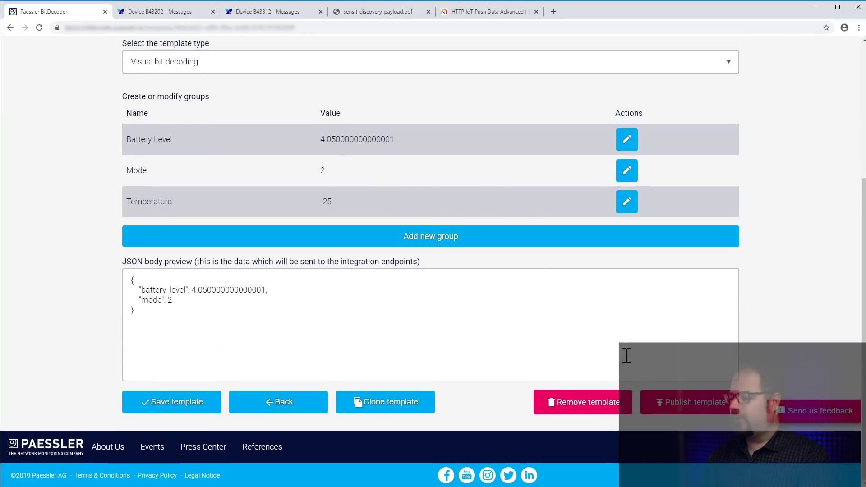
{"action": "left_click", "coordinate": [677, 412]}
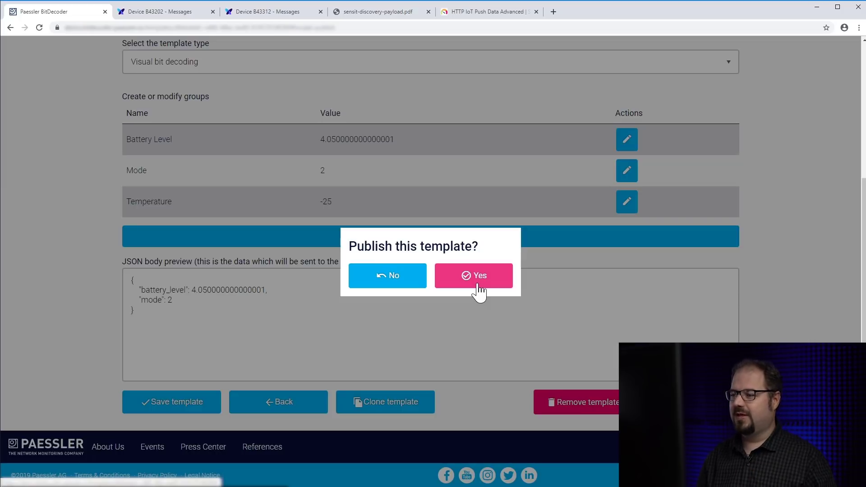
Confirm publishing, then open the Community My Sensit v3 template from the template list.
{"action": "left_click", "coordinate": [478, 284]}
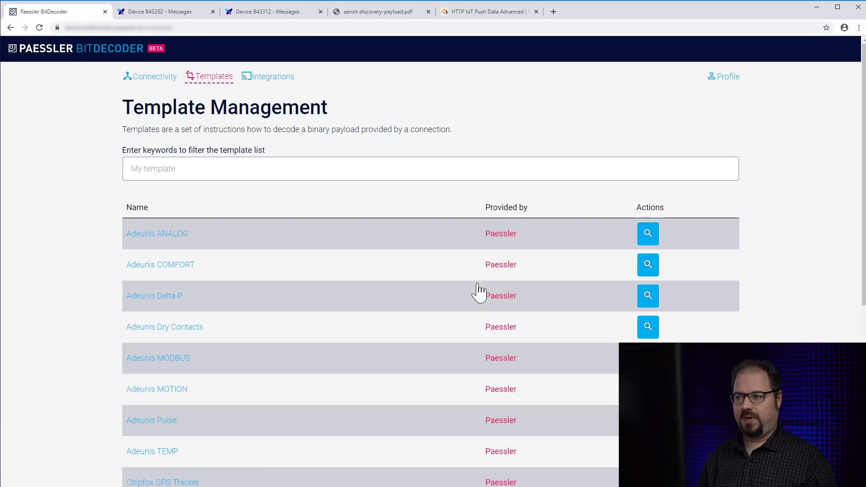
{"action": "scroll", "coordinate": [395, 273], "scroll_direction": "down", "scroll_amount": 4}
{"action": "scroll", "coordinate": [392, 273], "scroll_direction": "down", "scroll_amount": 2}
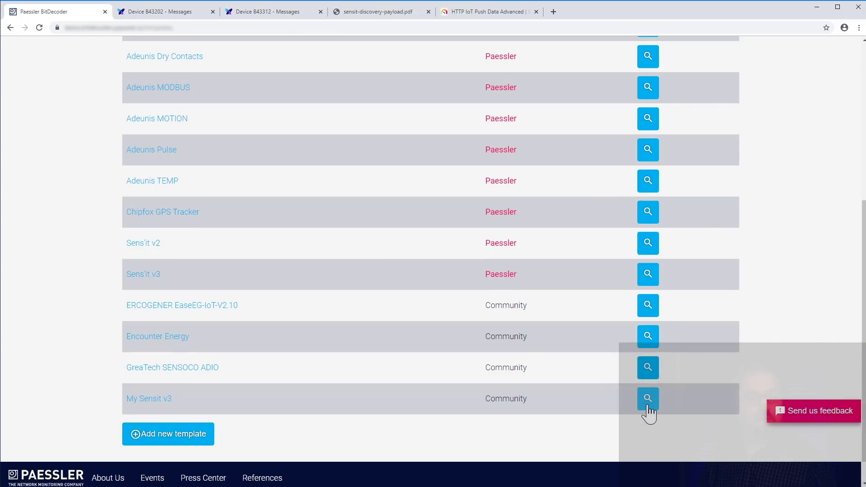
{"action": "left_click", "coordinate": [647, 406]}
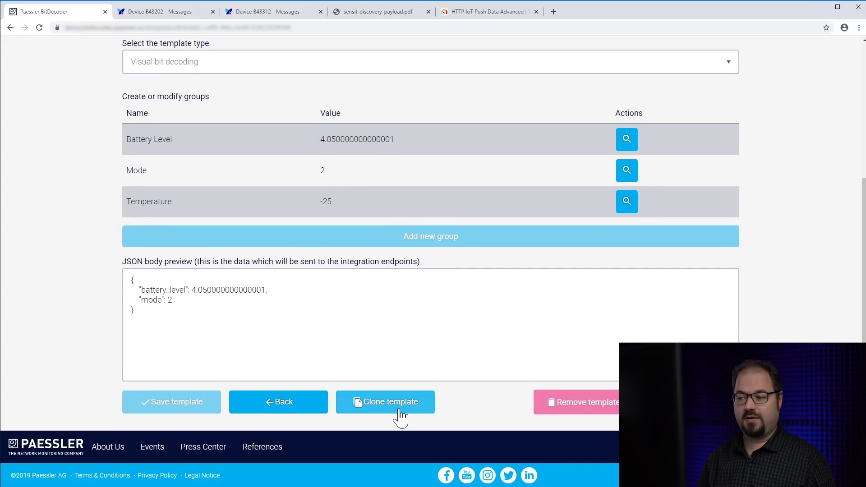
Clone My Sensit v3 and locate My Sensit v3 (copy) at the bottom of the template list.
{"action": "left_click", "coordinate": [399, 409]}
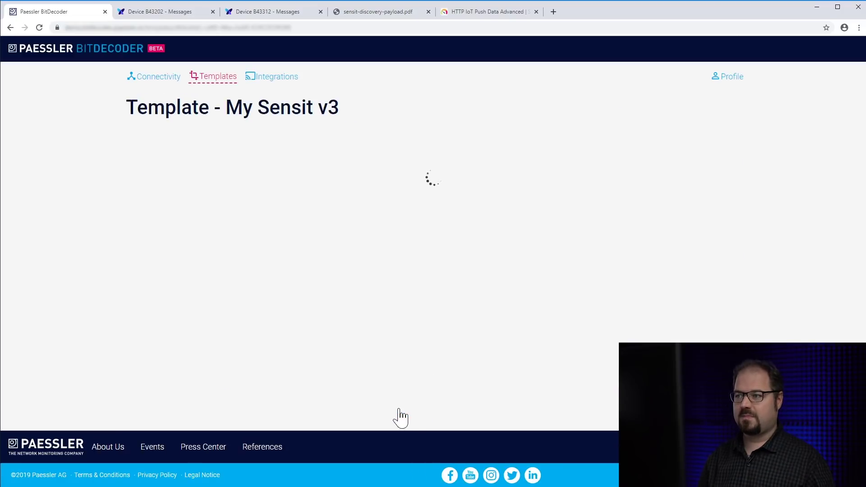
{"action": "scroll", "coordinate": [333, 288], "scroll_direction": "down", "scroll_amount": 5}
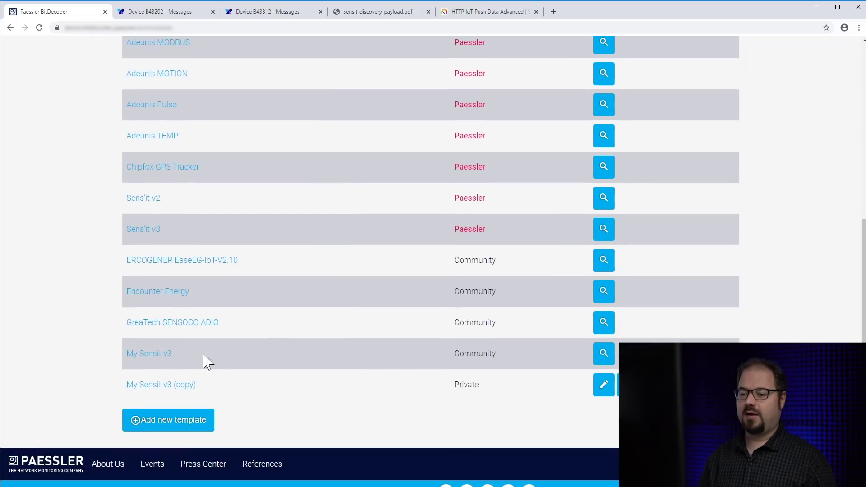